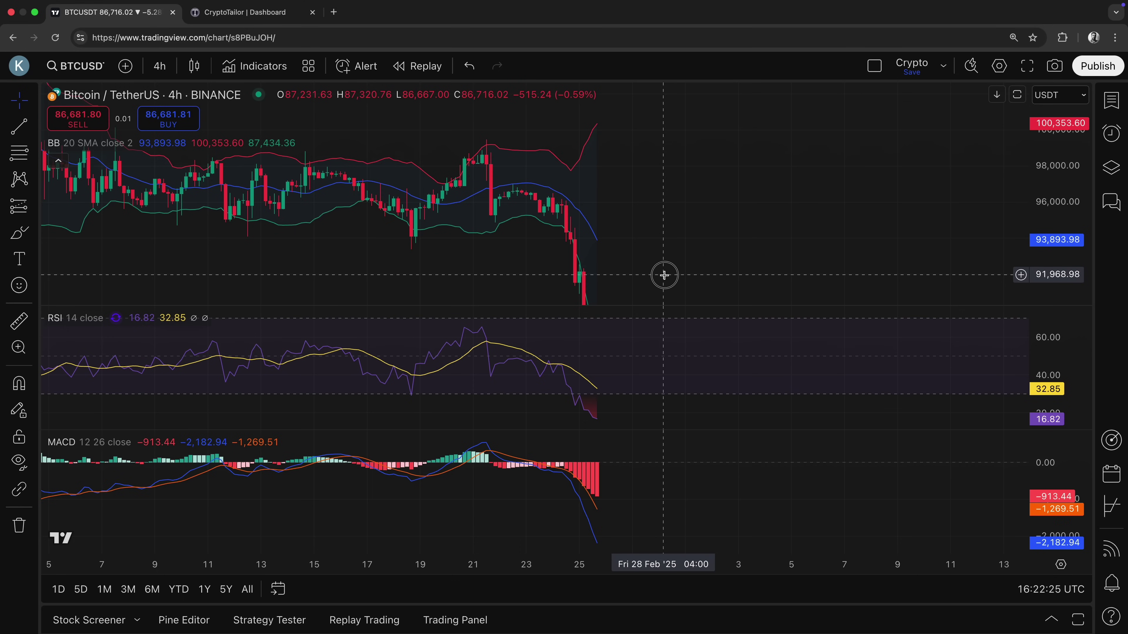
# - Pan the 4-hour BTC/USDT TradingView chart back to late January
pyautogui.moveTo(664, 275); pyautogui.dragTo(721, 275)
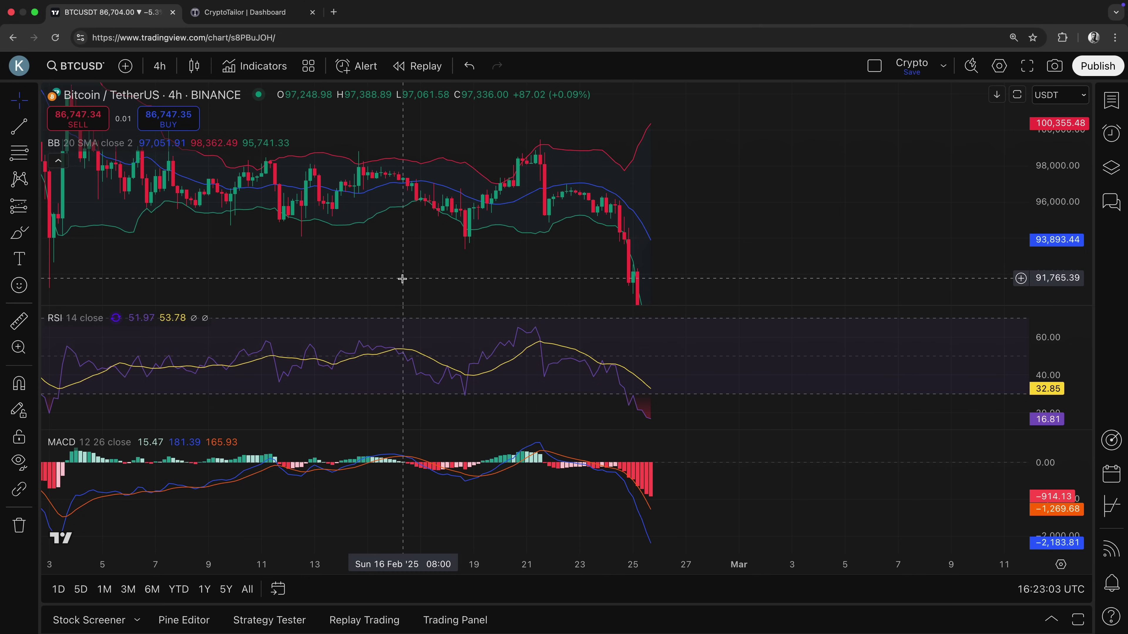
pyautogui.moveTo(386, 278); pyautogui.dragTo(644, 272)
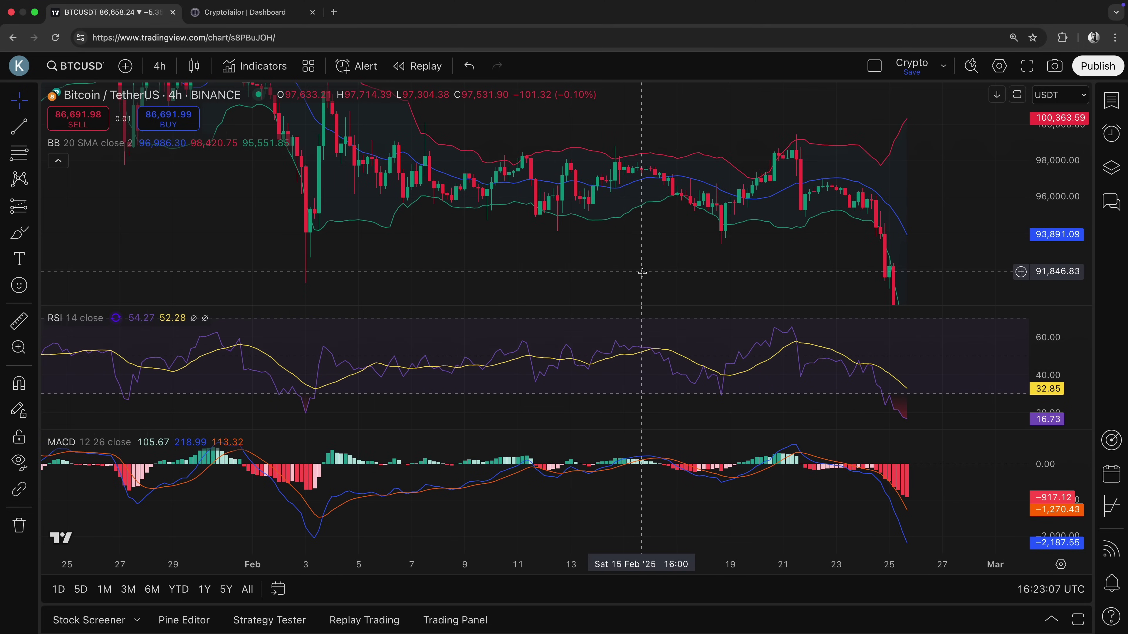
# - Switch to the CryptoTailor dashboard, highlight its site address, then expand Strategies in the sidebar
pyautogui.click(244, 12)
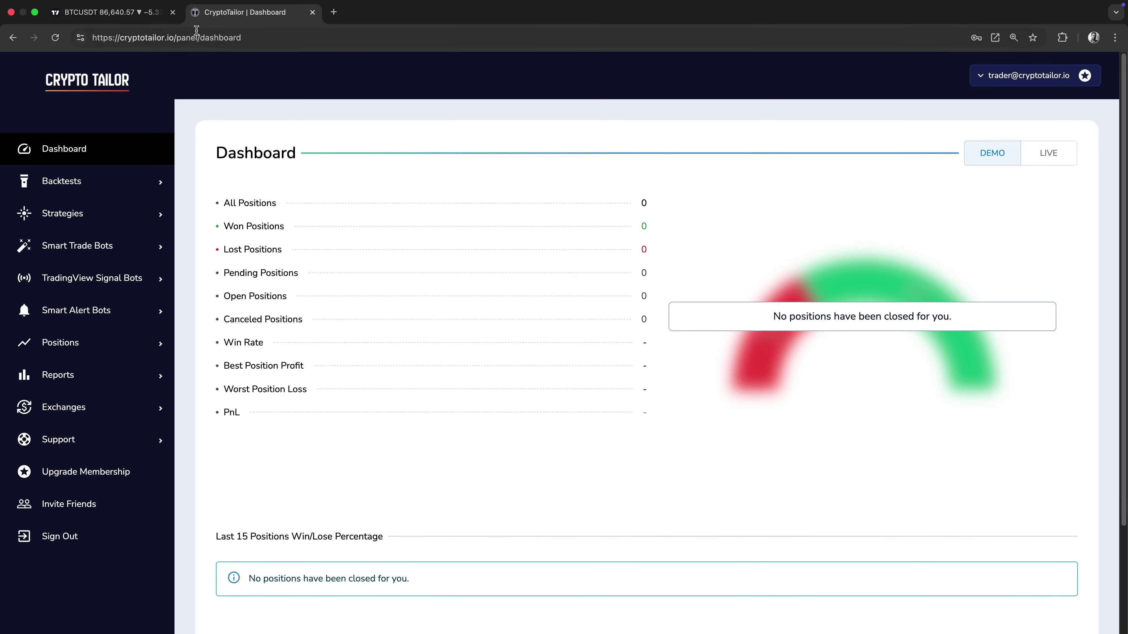
pyautogui.doubleClick(146, 39)
pyautogui.keyDown('shift'); pyautogui.click(170, 43); pyautogui.keyUp('shift')
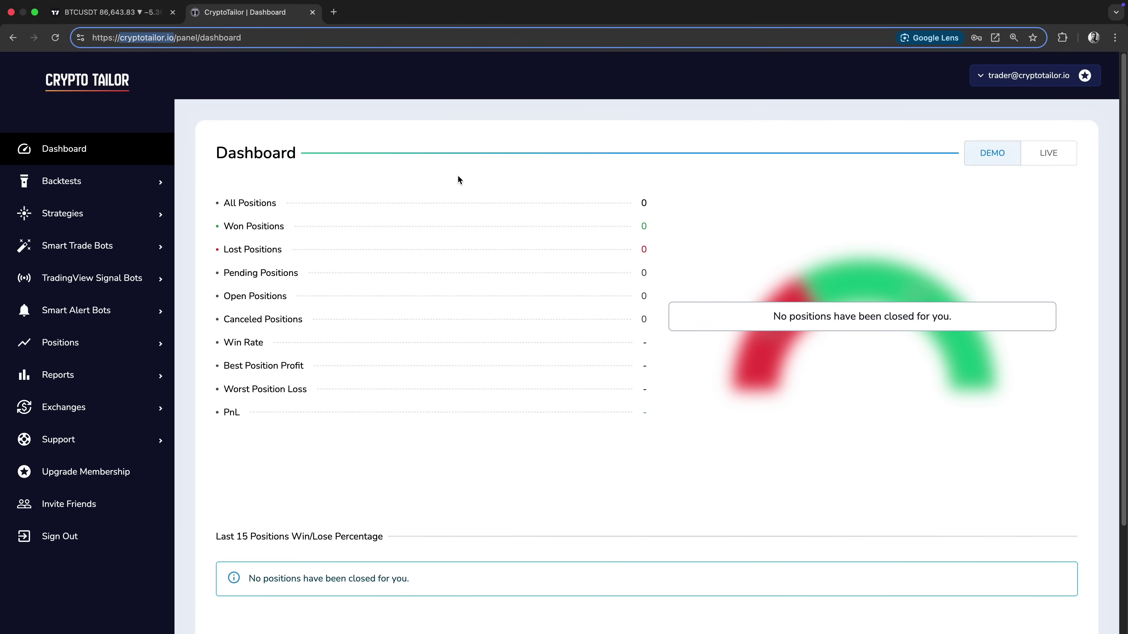
pyautogui.click(470, 177)
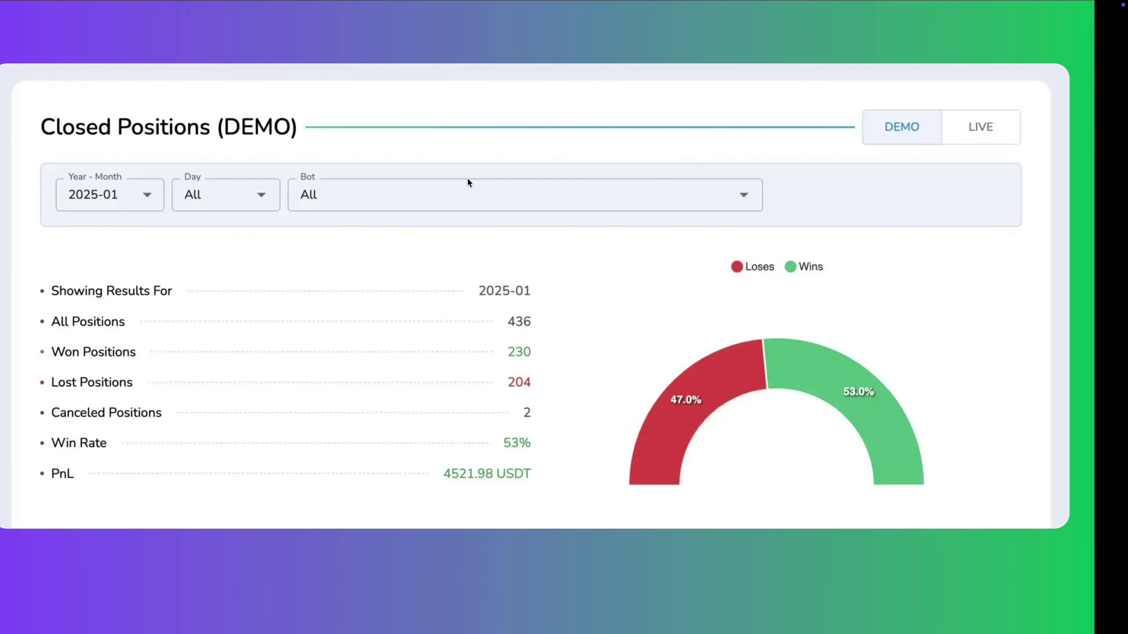
pyautogui.click(405, 319)
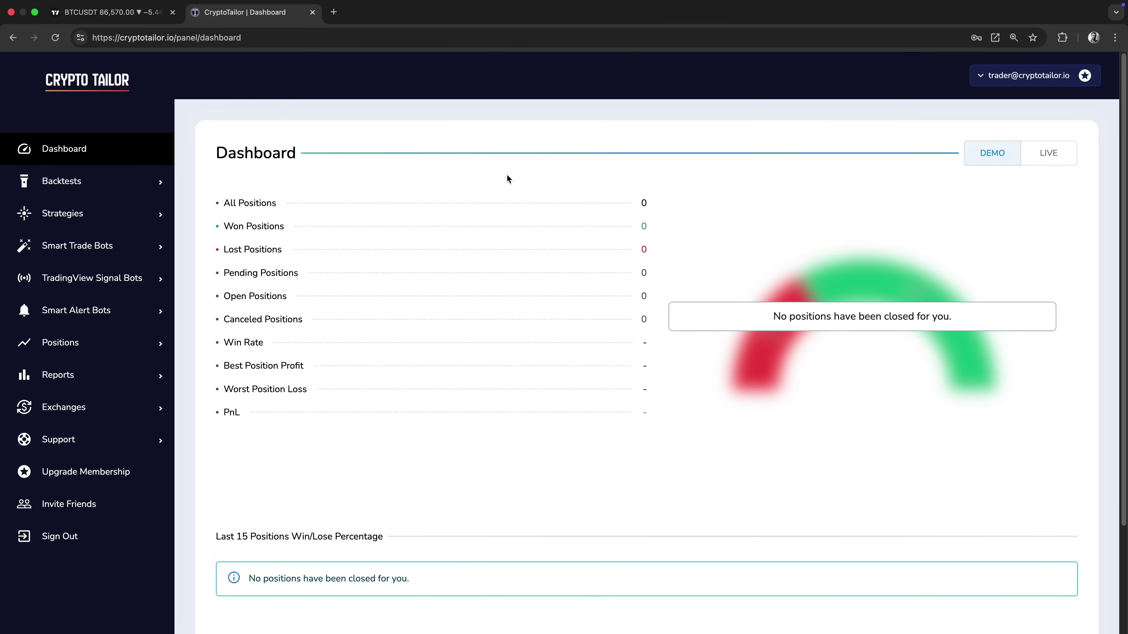
# - Start a new strategy titled 'RSI + MACD + Bollinger Bands'
pyautogui.click(93, 212)
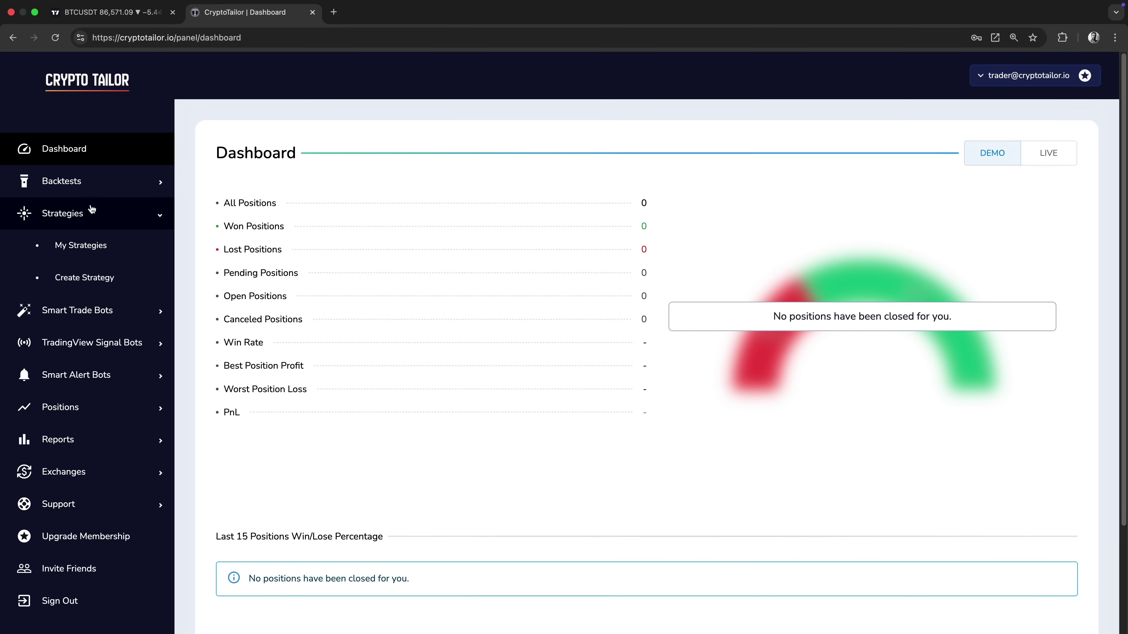
pyautogui.click(96, 277)
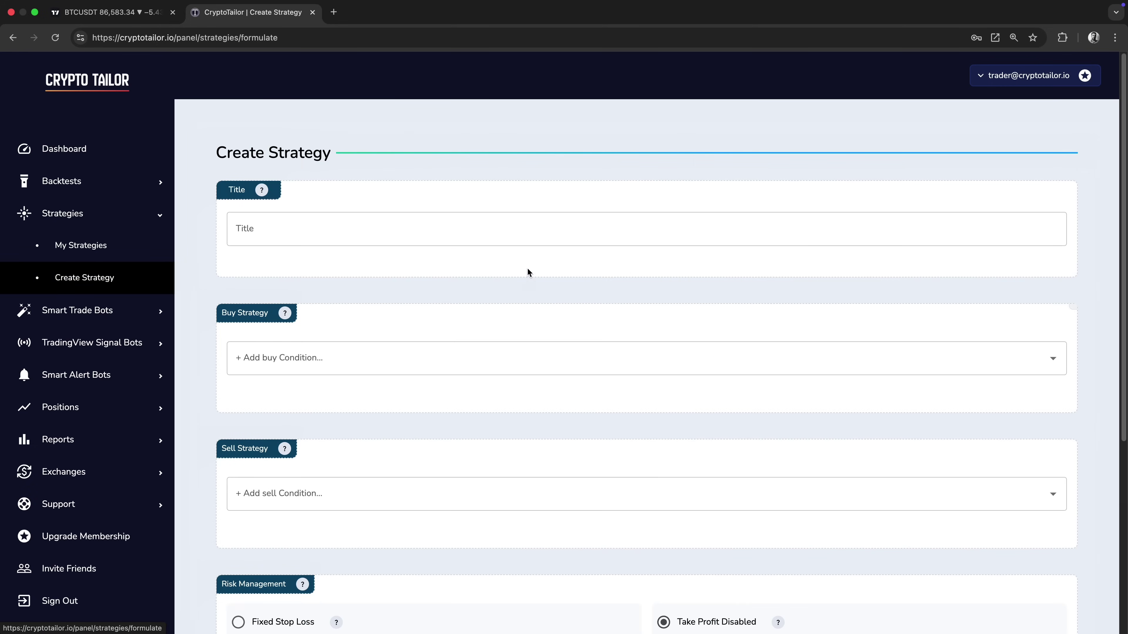
pyautogui.click(450, 232)
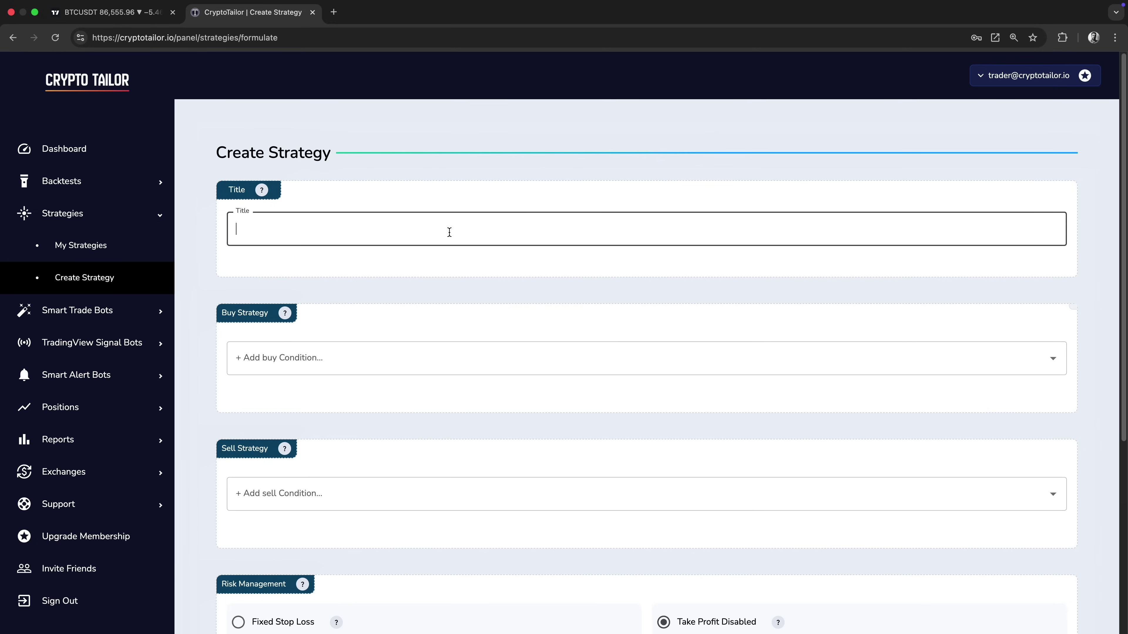
pyautogui.write('RSI + MACD + Bollinger Bands')
# - Add RSI, MACD and Bollinger Bands as buy conditions
pyautogui.moveTo(222, 315); pyautogui.dragTo(261, 315)
pyautogui.click(460, 356)
pyautogui.write('rsi')
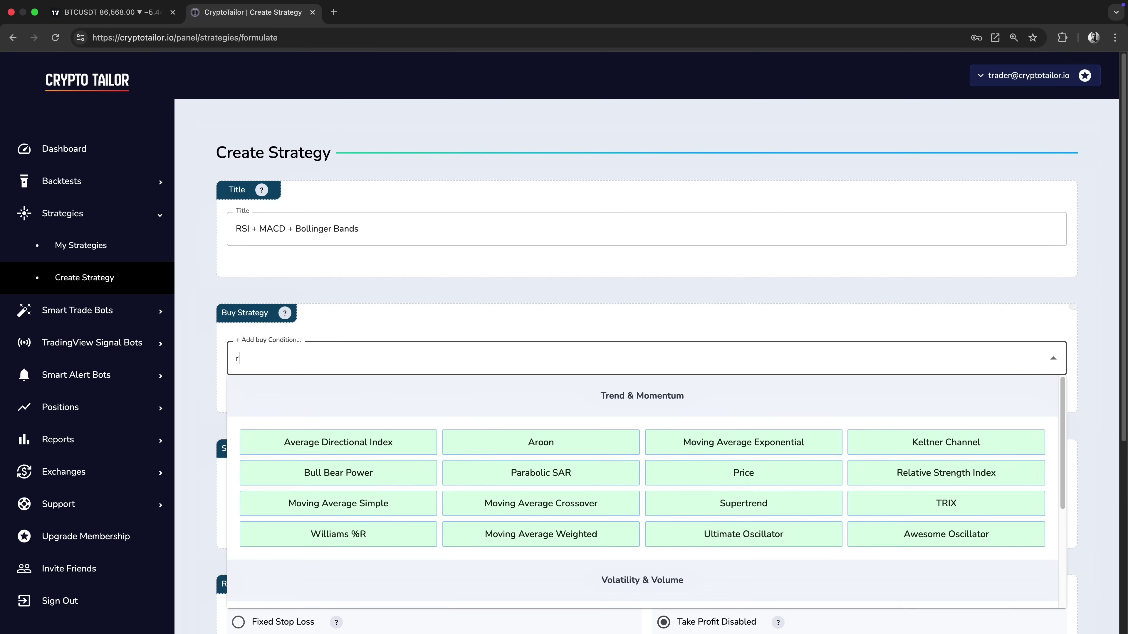
pyautogui.click(365, 430)
pyautogui.scroll(-5, 398, 357)
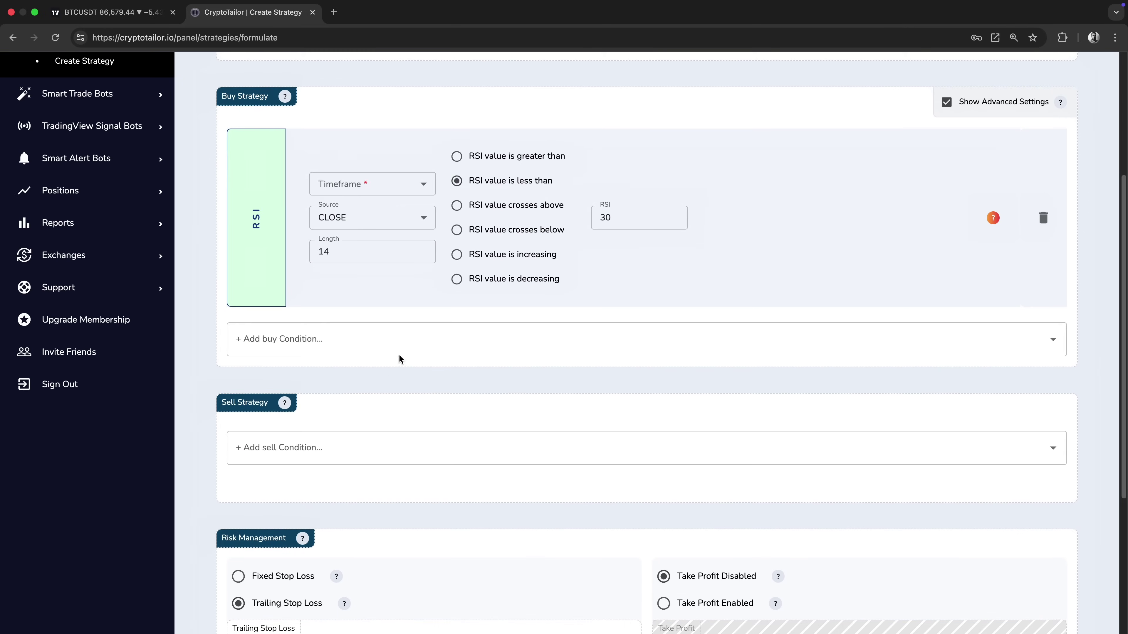
pyautogui.click(402, 345)
pyautogui.write('macd')
pyautogui.click(314, 428)
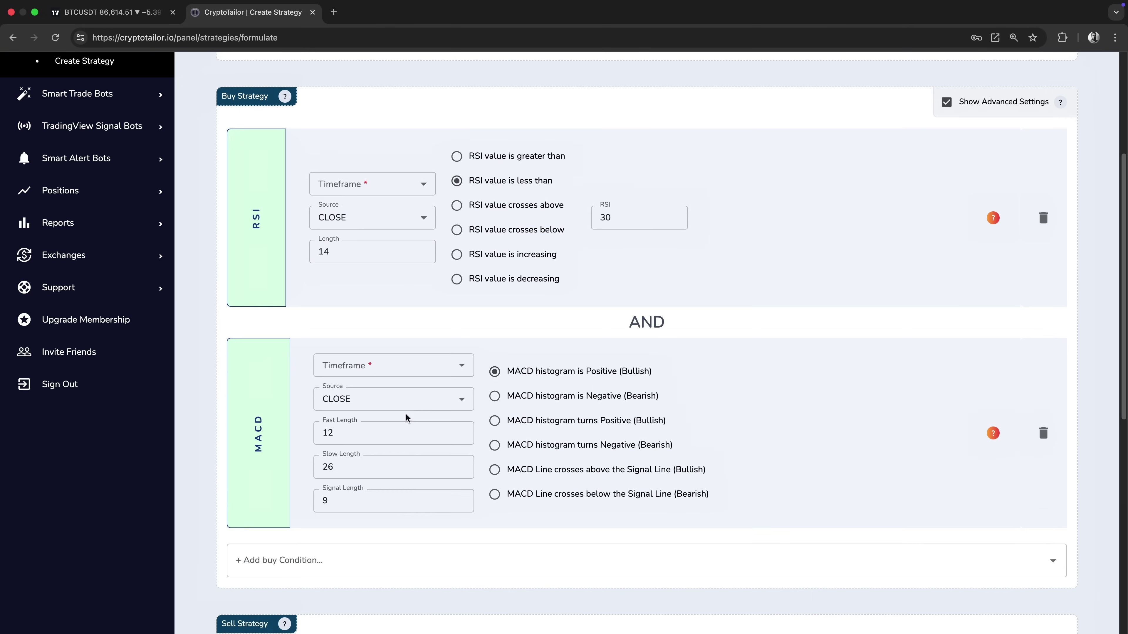
pyautogui.scroll(-2, 388, 542)
pyautogui.click(388, 528)
pyautogui.write('bb')
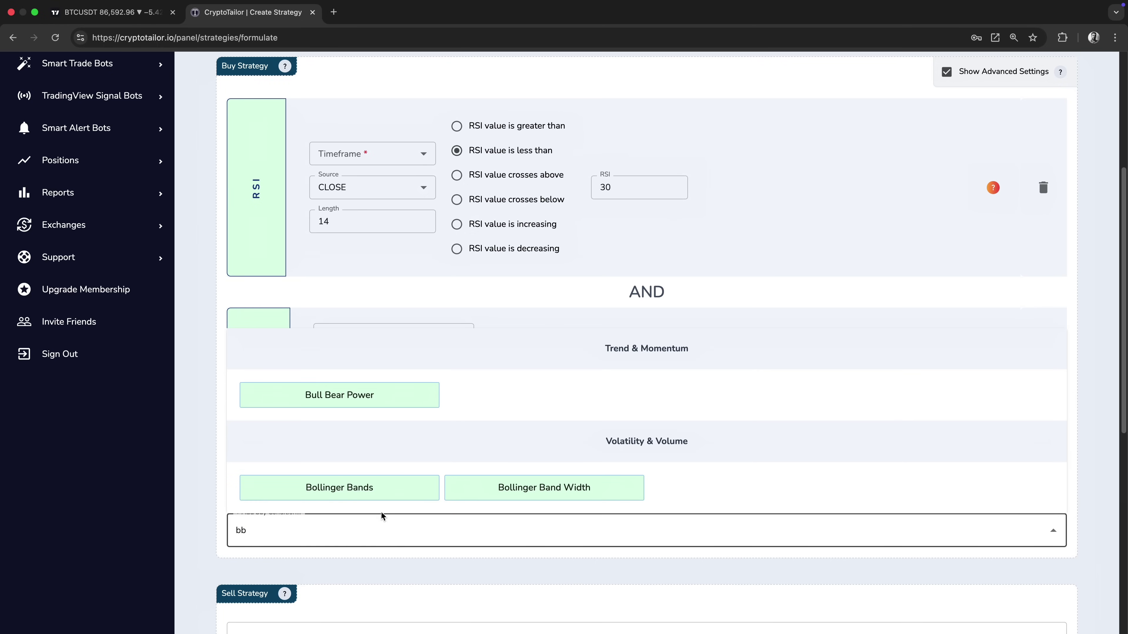
pyautogui.click(339, 487)
pyautogui.scroll(3, 444, 466)
# - Set the RSI, MACD and Bollinger Bands condition timeframes to 4 Hours
pyautogui.click(403, 284)
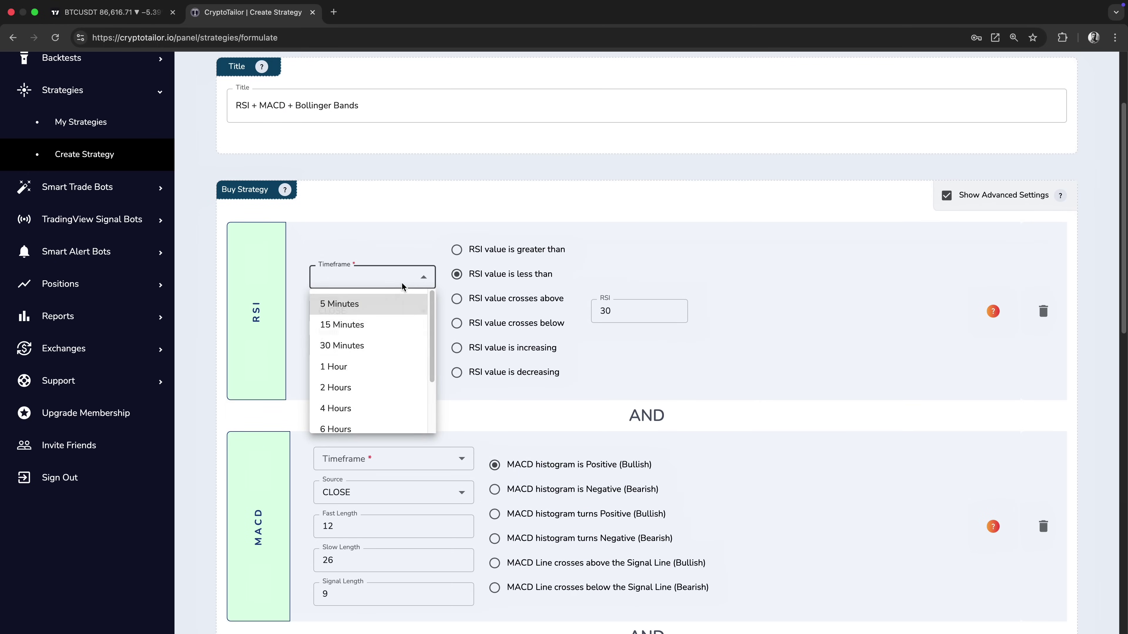
pyautogui.click(360, 408)
pyautogui.scroll(-3, 400, 364)
pyautogui.click(412, 334)
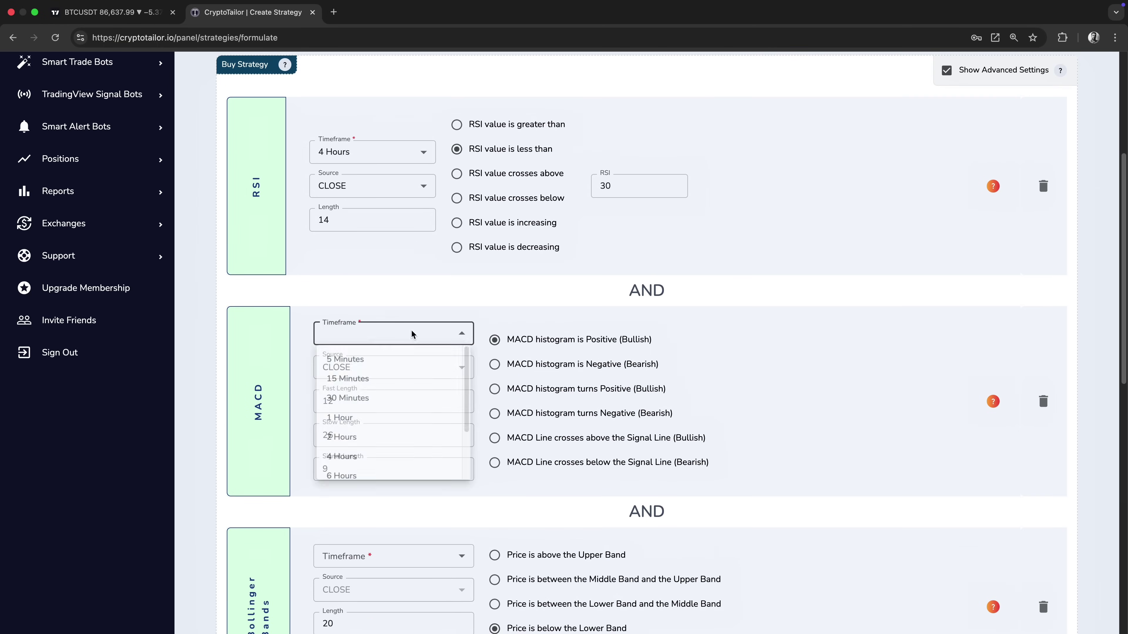
pyautogui.click(378, 458)
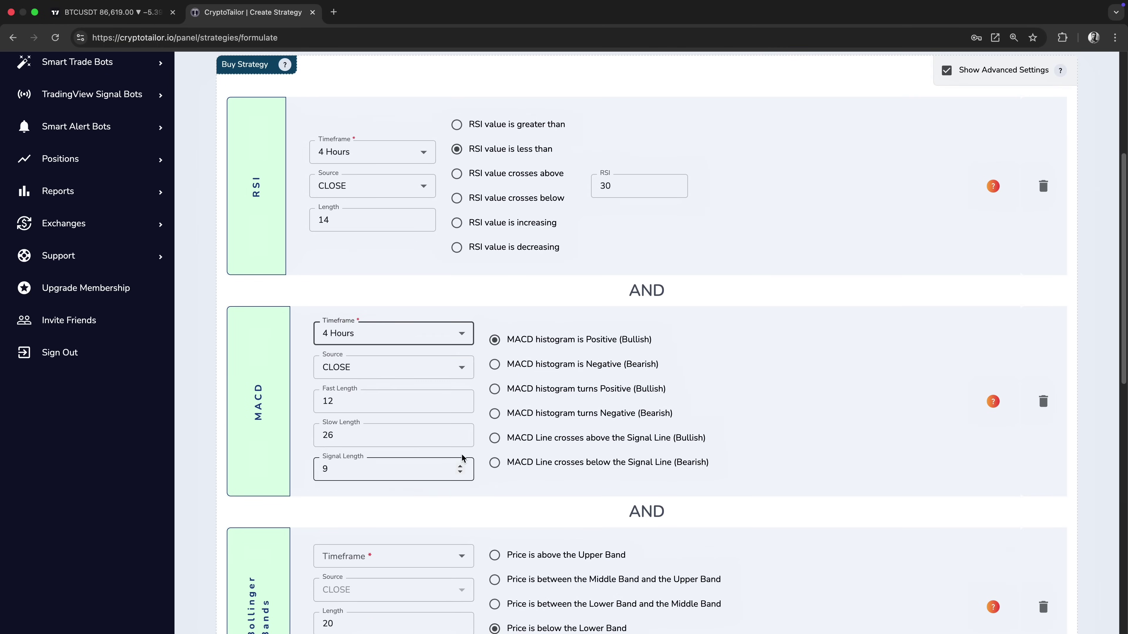
pyautogui.scroll(-5, 457, 457)
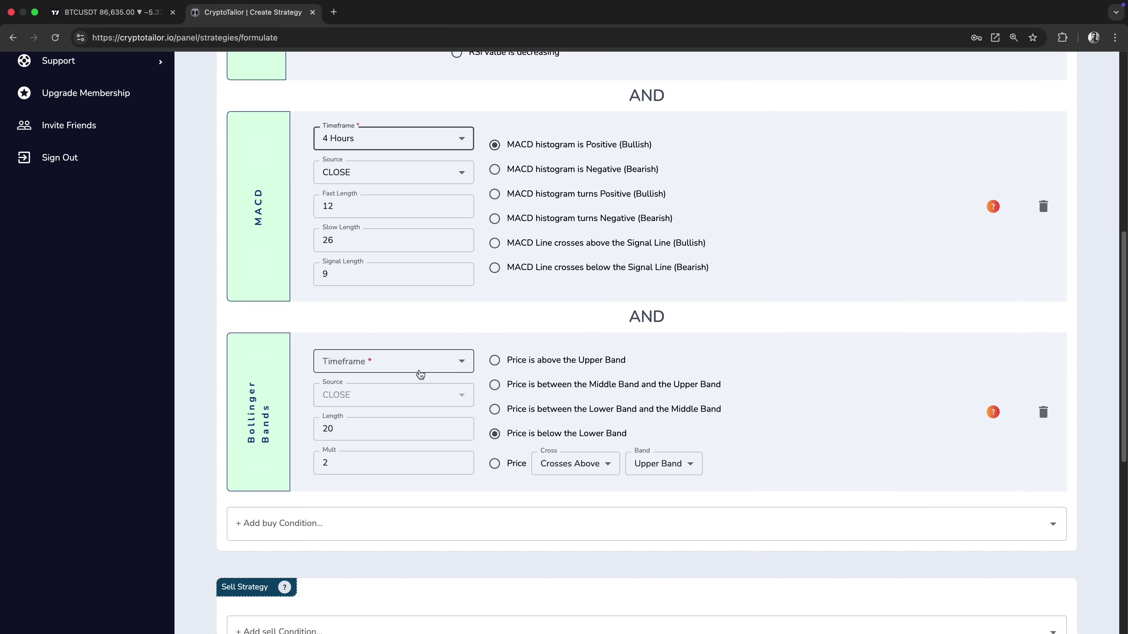
pyautogui.click(417, 363)
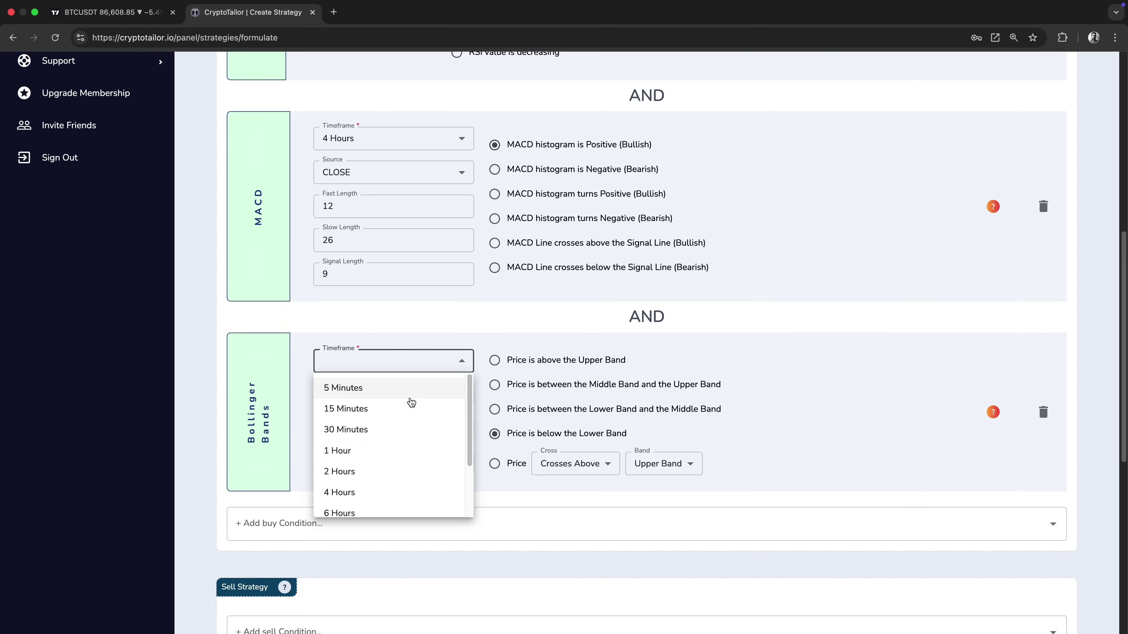
pyautogui.click(385, 491)
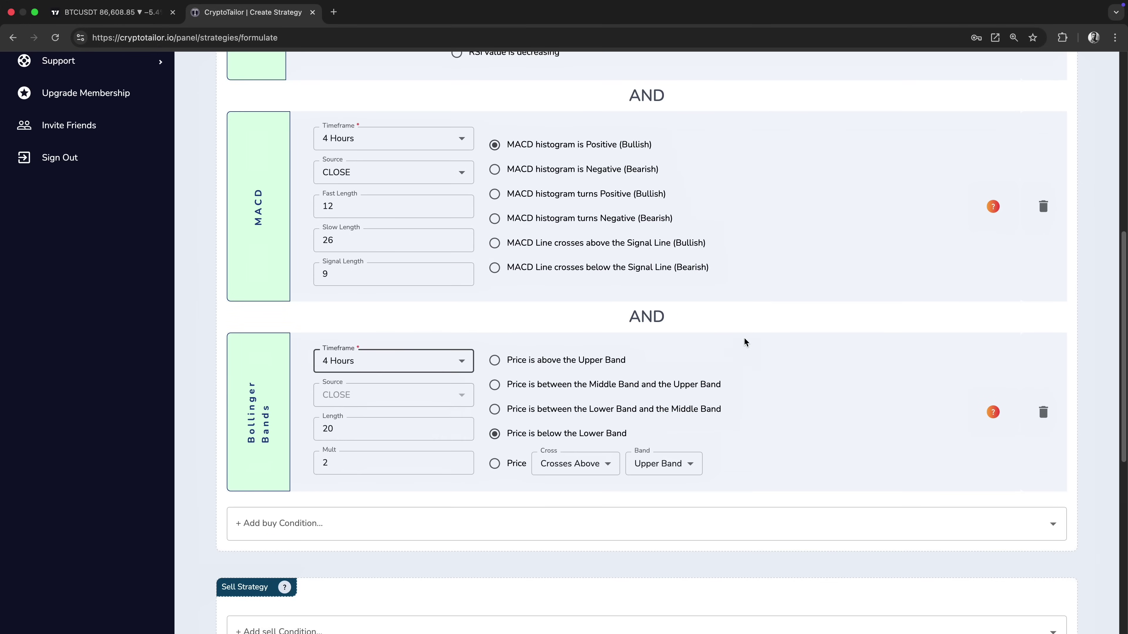
pyautogui.scroll(6, 745, 342)
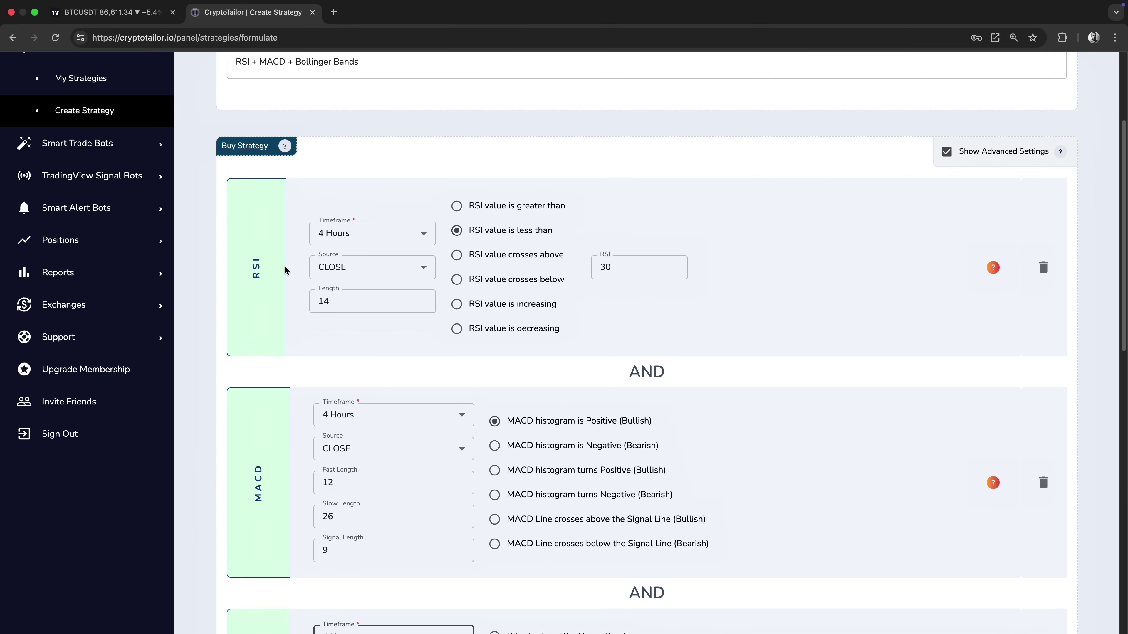
pyautogui.click(355, 234)
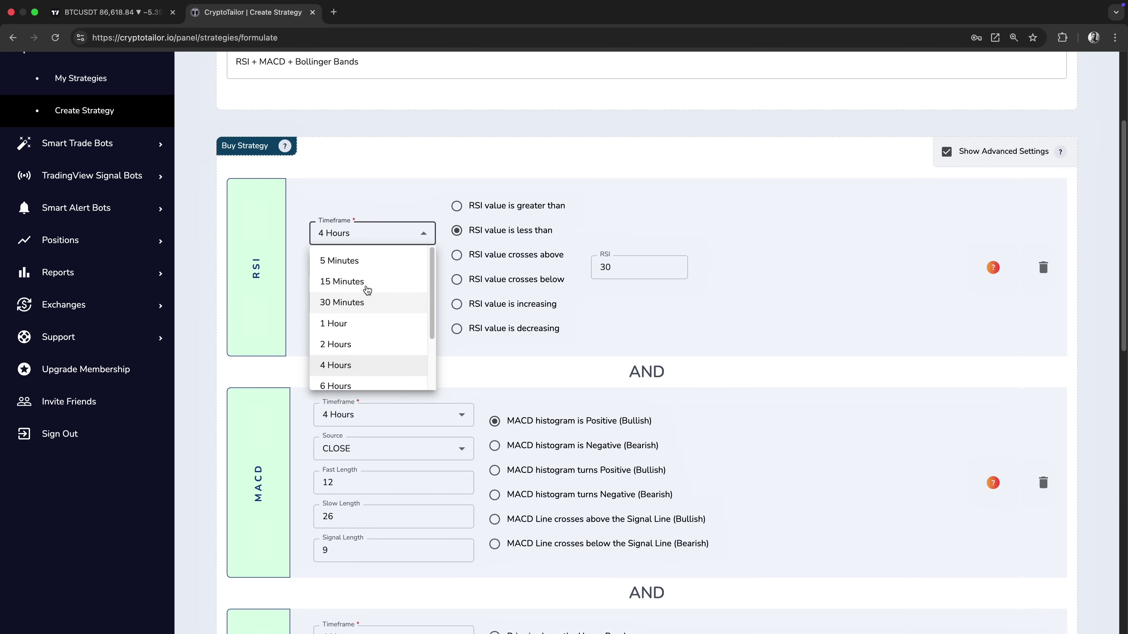
pyautogui.click(789, 314)
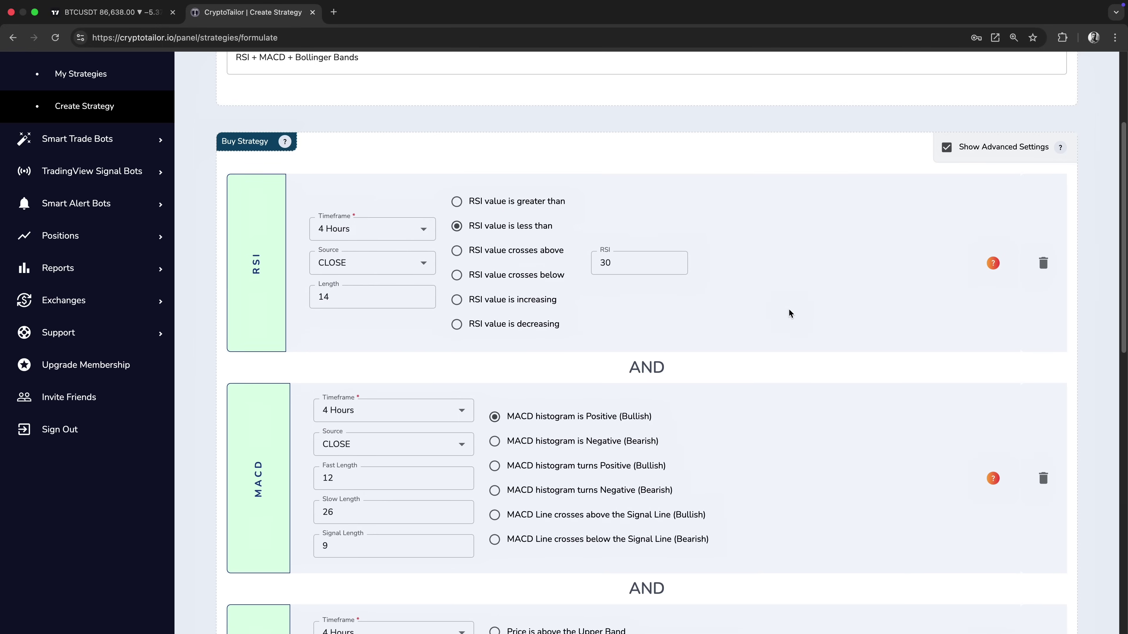
pyautogui.scroll(-4, 773, 329)
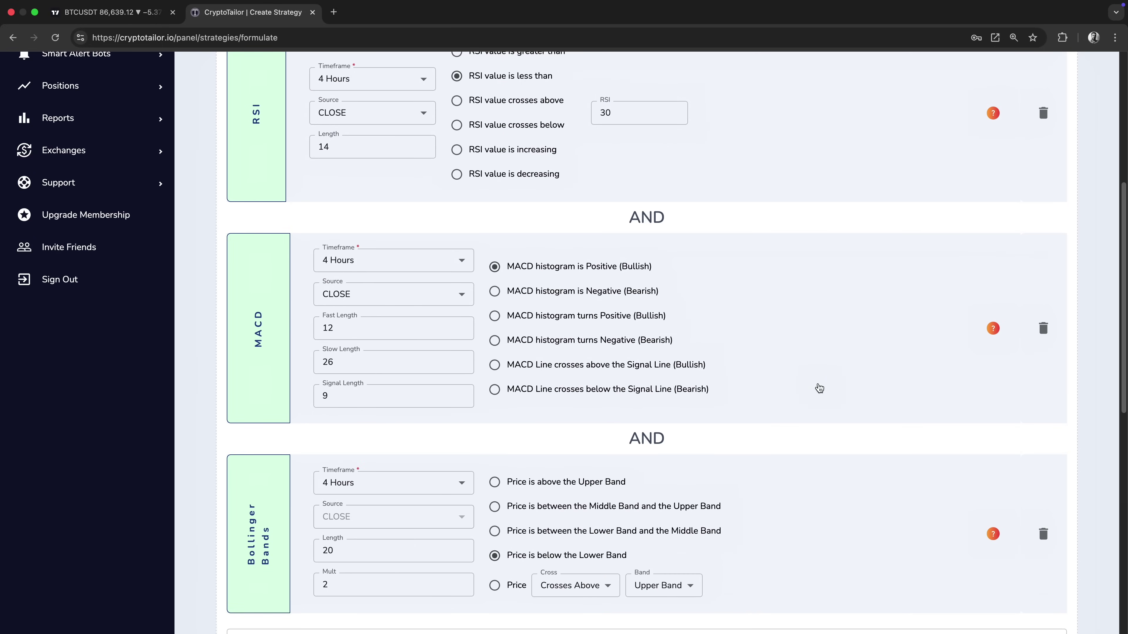
pyautogui.scroll(3, 819, 388)
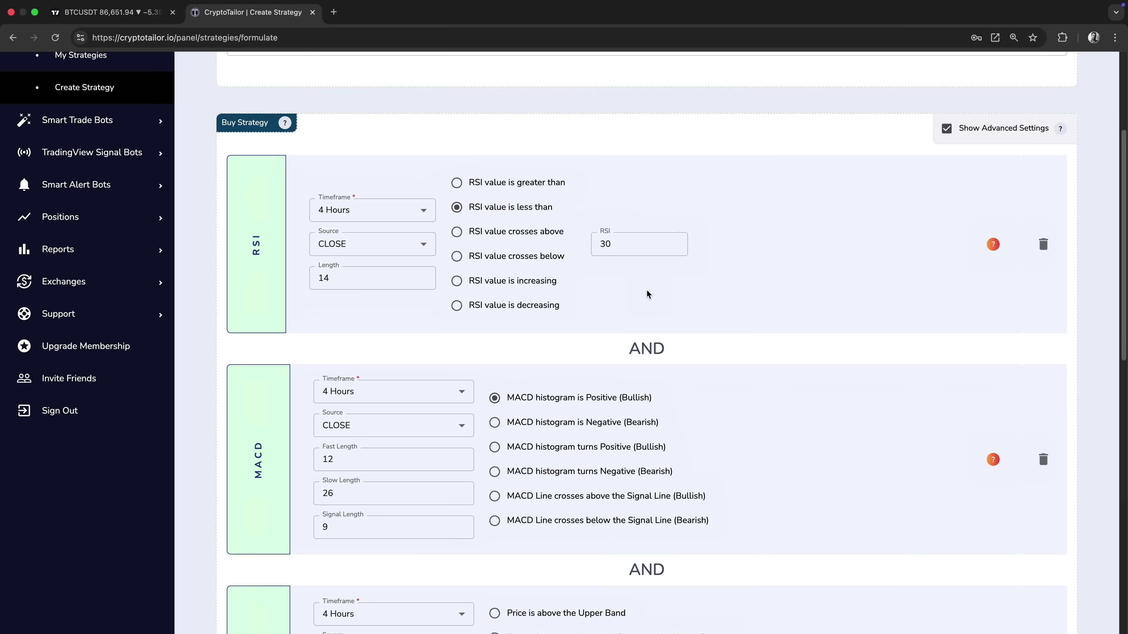
# - Require RSI greater than 30 and price crossing above the lower Bollinger Band
pyautogui.click(537, 186)
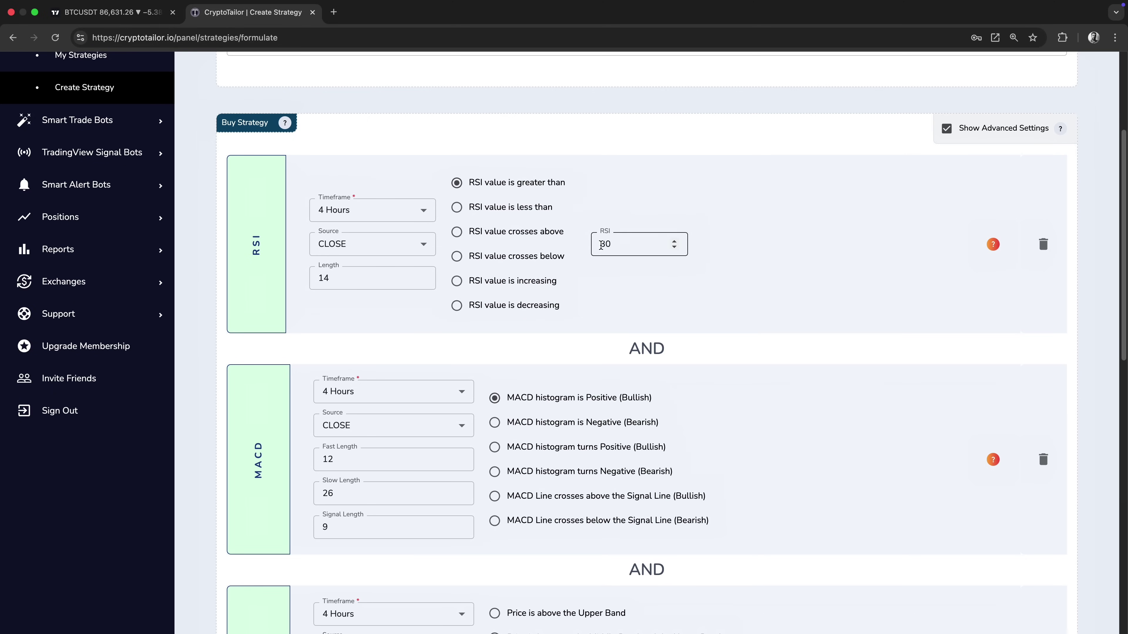
pyautogui.scroll(-1, 819, 382)
pyautogui.moveTo(567, 365); pyautogui.dragTo(600, 365)
pyautogui.scroll(-7, 728, 373)
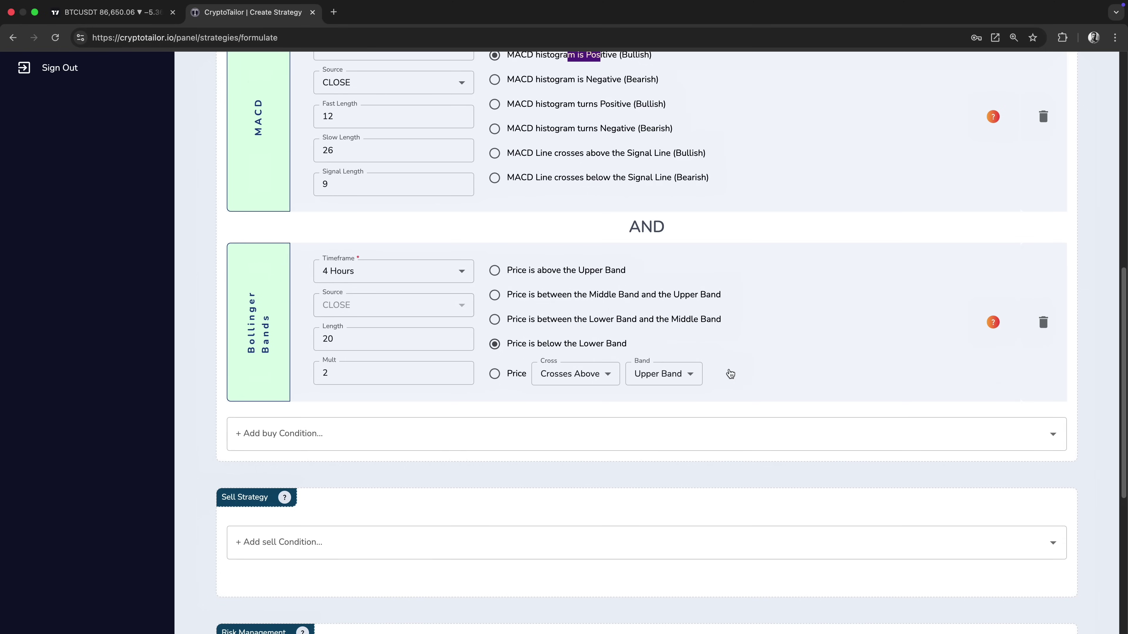
pyautogui.click(511, 375)
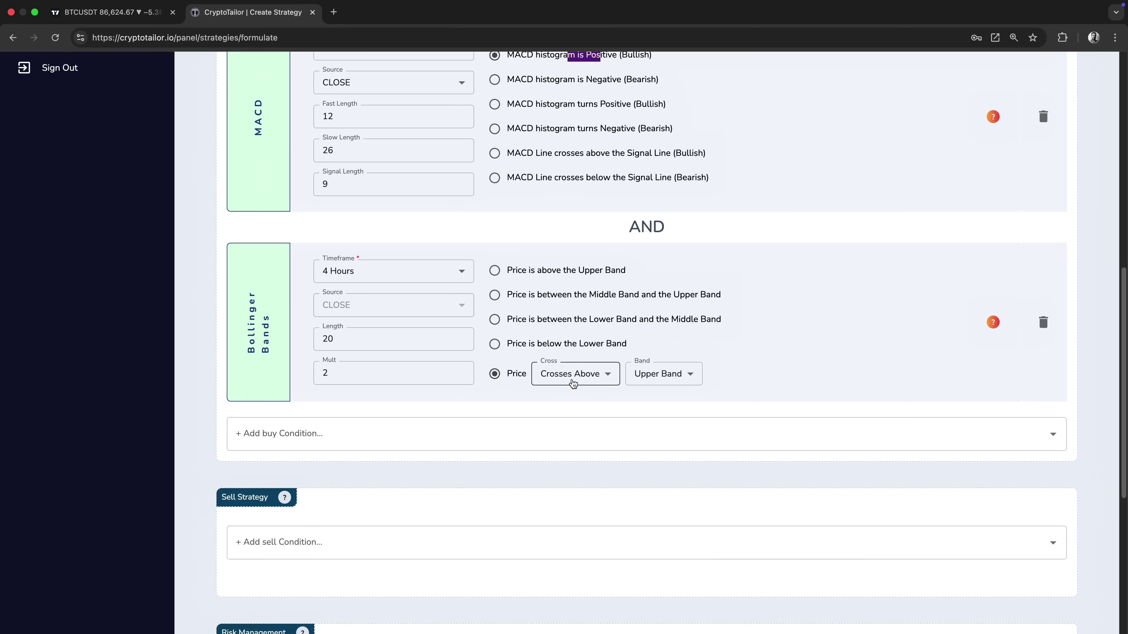
pyautogui.click(646, 374)
pyautogui.click(659, 443)
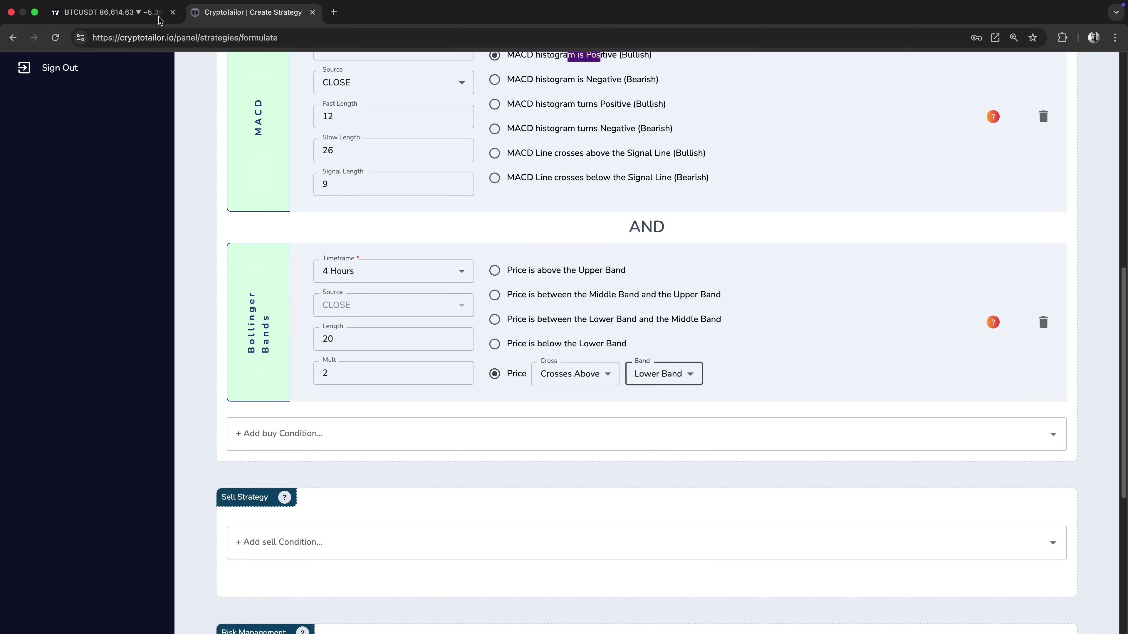
pyautogui.click(111, 12)
# - Pan the 4h BTCUSD chart back to early January 2025 to review the rally and February decline
pyautogui.moveTo(597, 247); pyautogui.dragTo(456, 246)
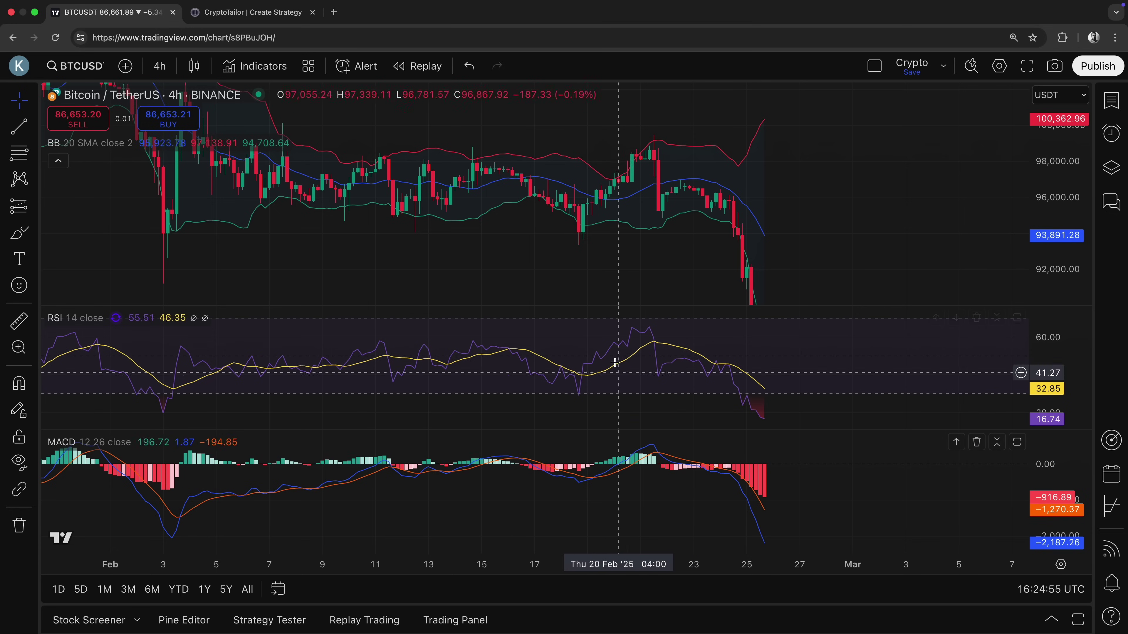
pyautogui.moveTo(569, 259); pyautogui.dragTo(578, 279)
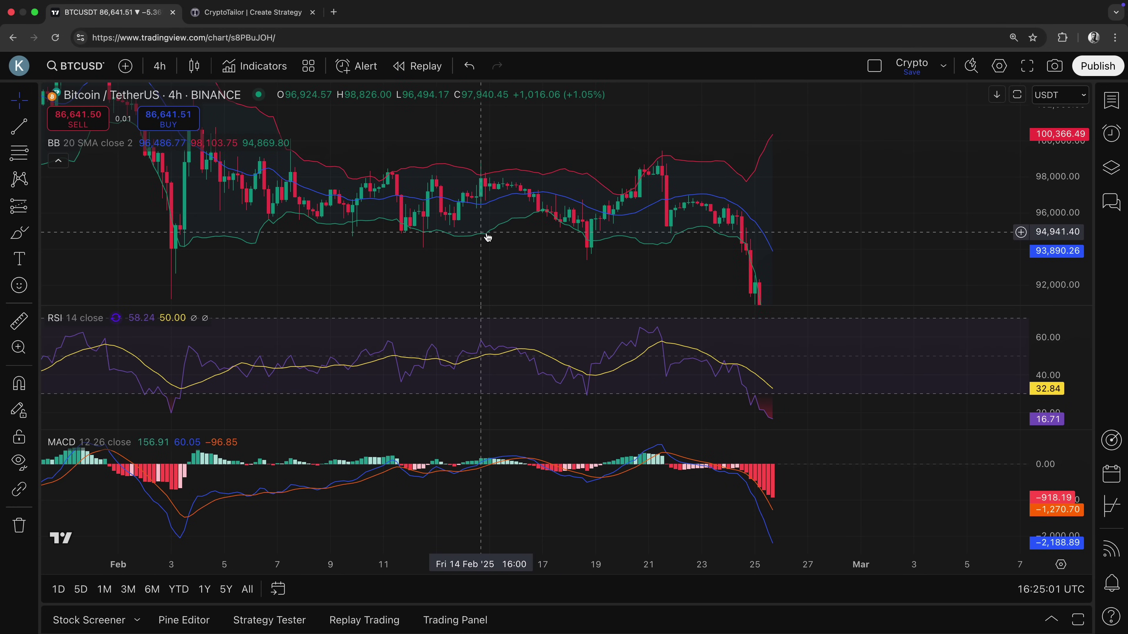
pyautogui.scroll(-5, 536, 224)
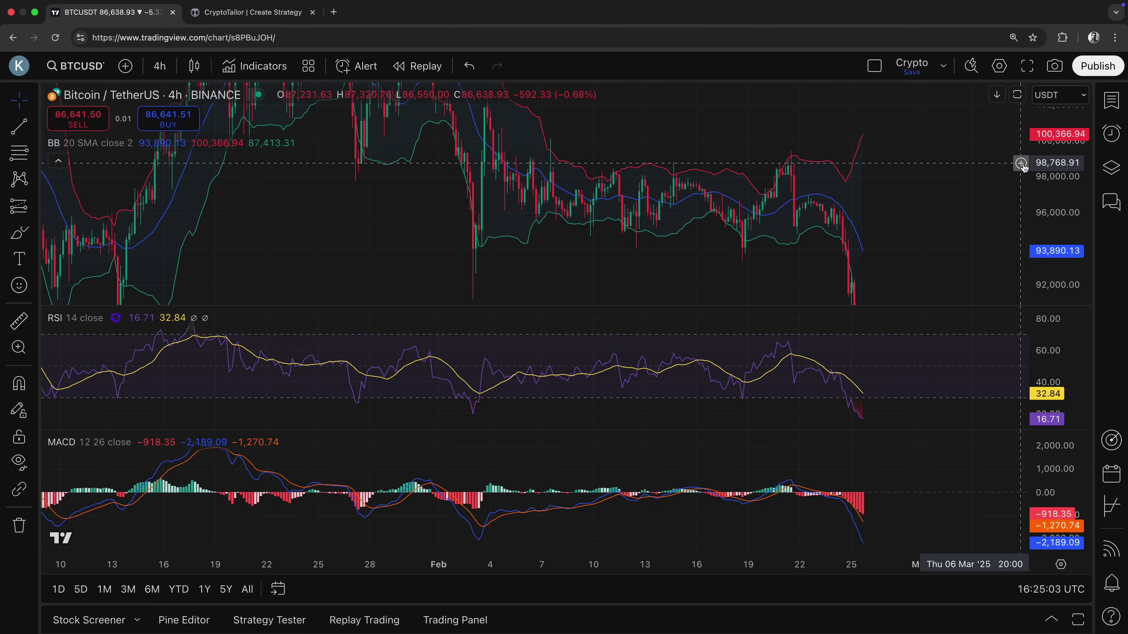
pyautogui.hscroll(-3, 622, 181)
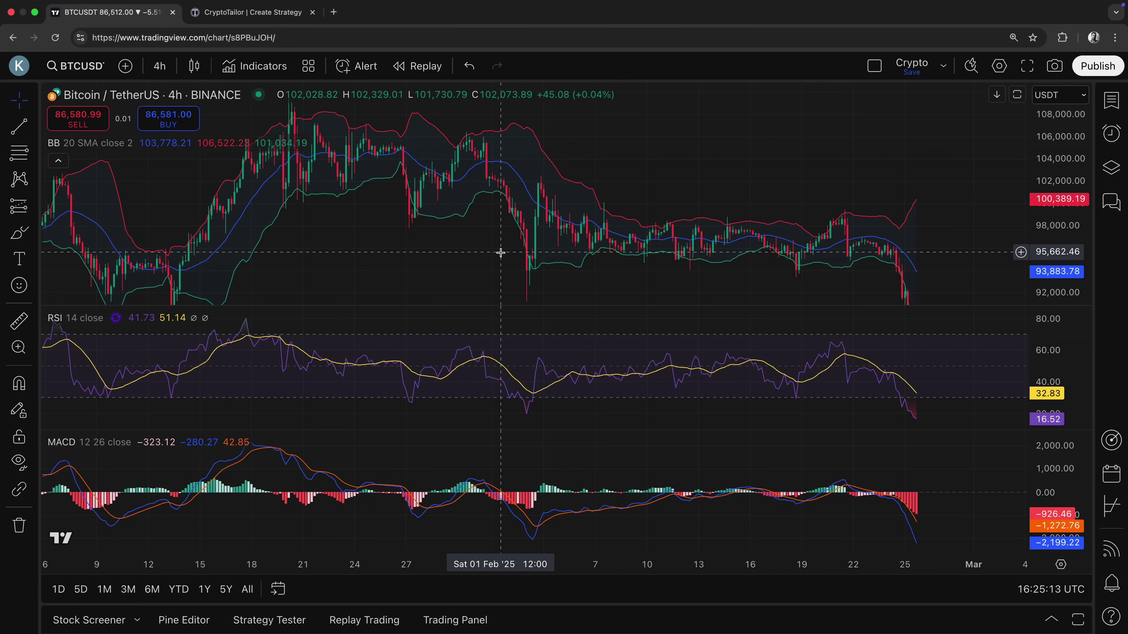
# - Add a sell condition that fires when 4-hour RSI crosses below 70
pyautogui.click(249, 12)
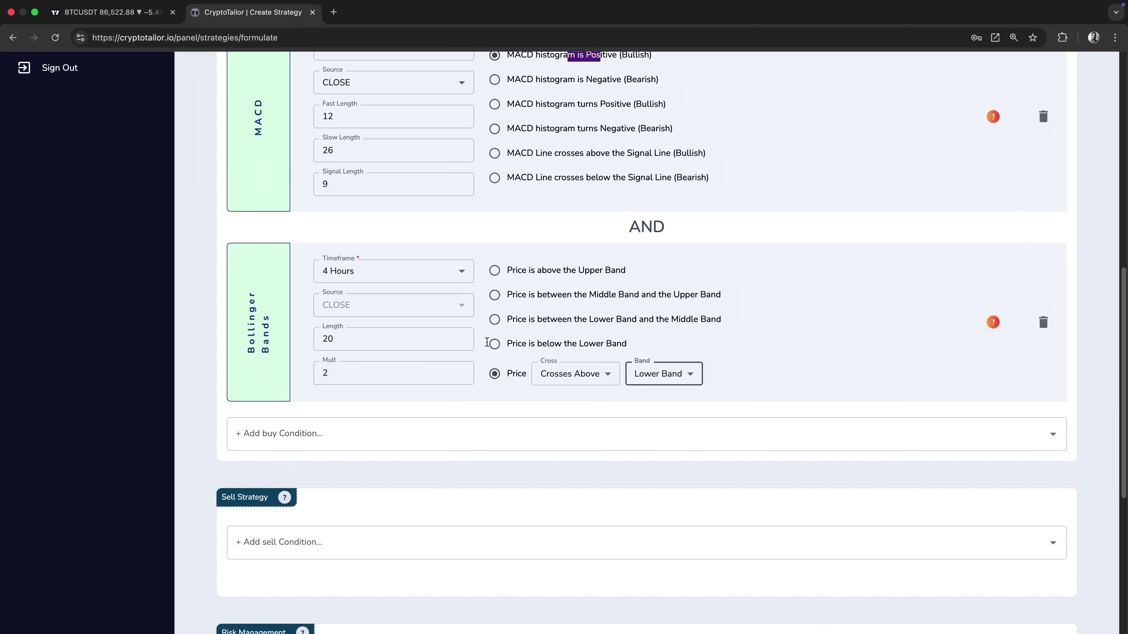
pyautogui.scroll(-6, 521, 376)
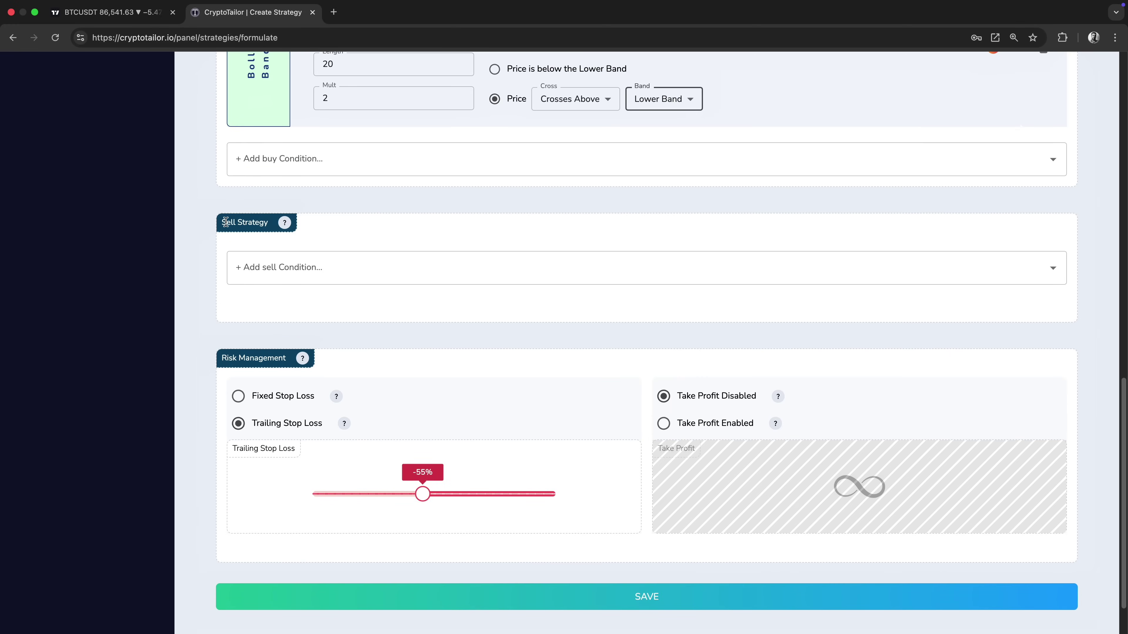
pyautogui.click(540, 274)
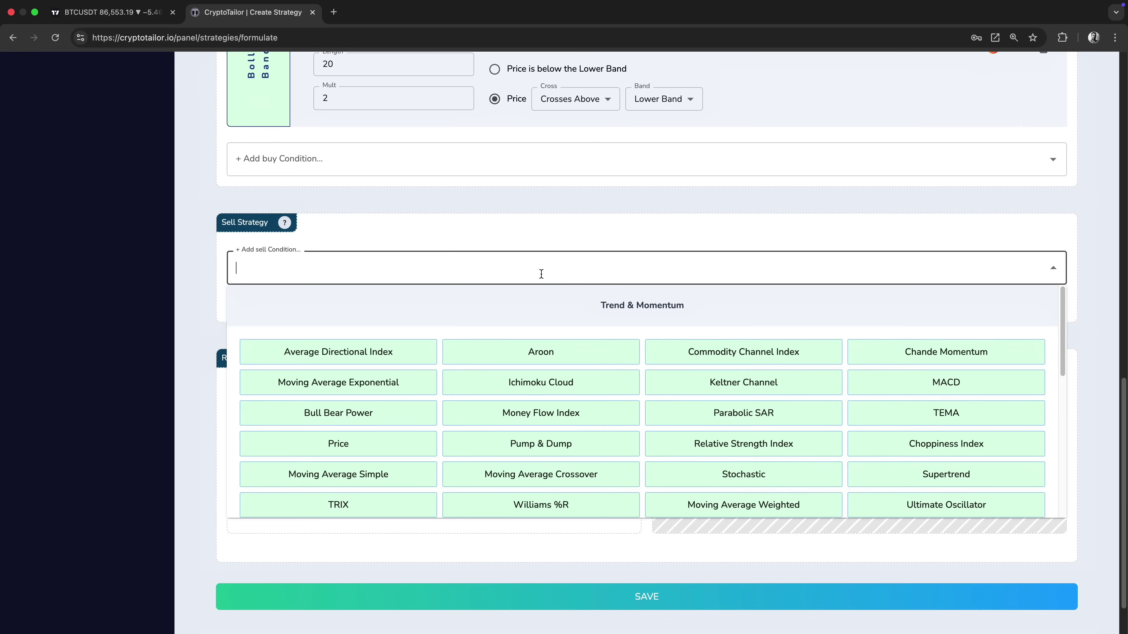
pyautogui.write('r')
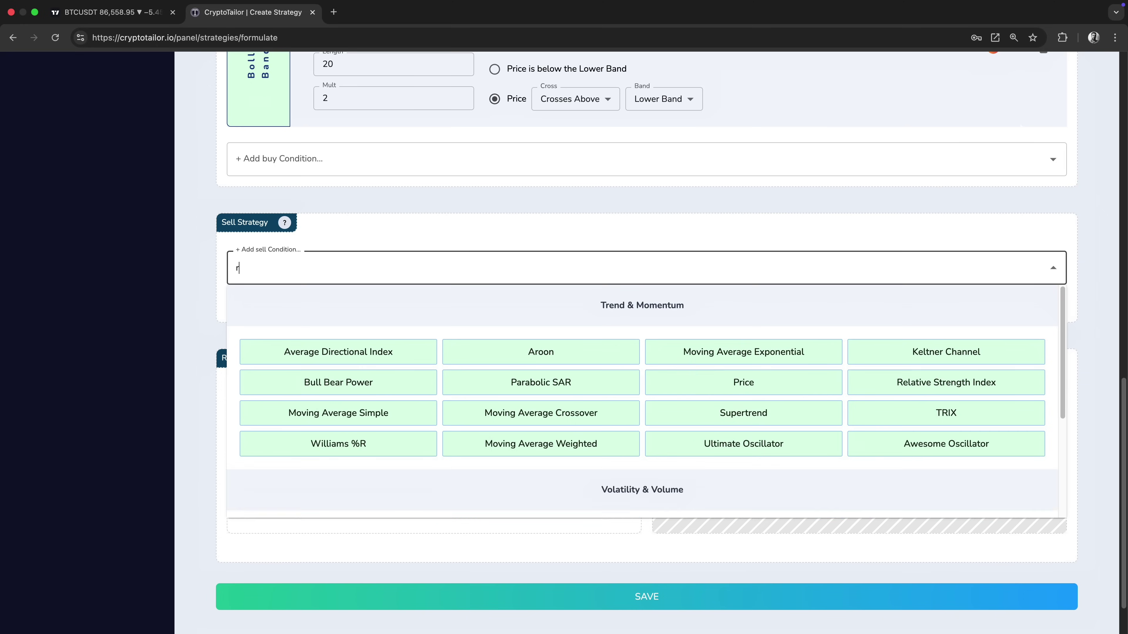
pyautogui.write('si')
pyautogui.click(438, 363)
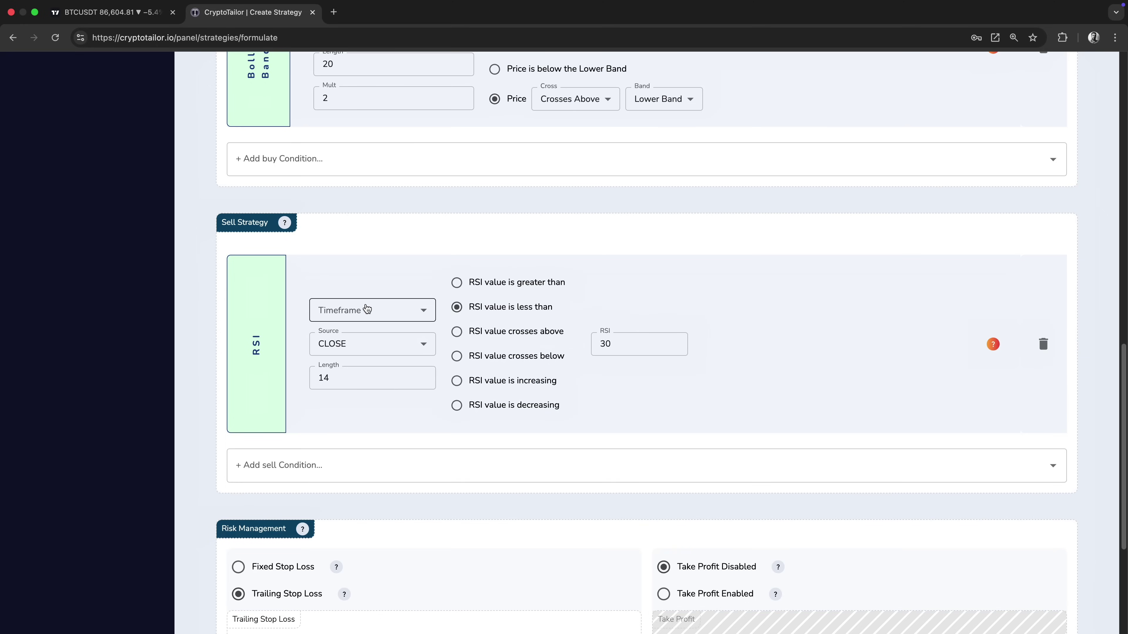
pyautogui.click(535, 358)
pyautogui.click(600, 345)
pyautogui.moveTo(600, 345); pyautogui.dragTo(606, 344)
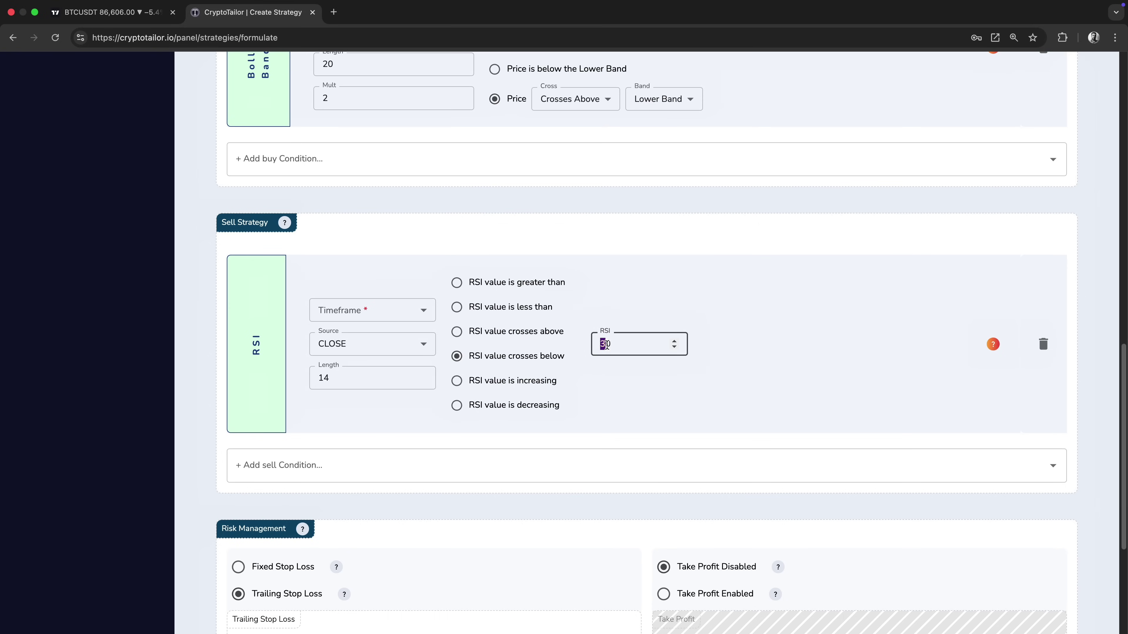
pyautogui.write('7')
pyautogui.click(375, 317)
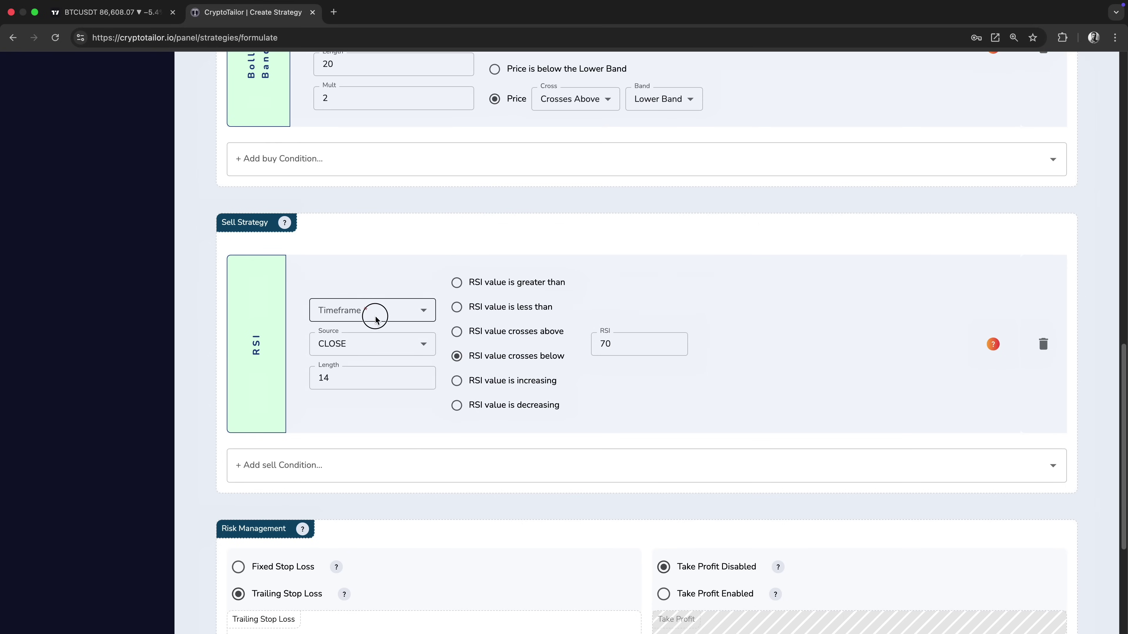
pyautogui.click(366, 440)
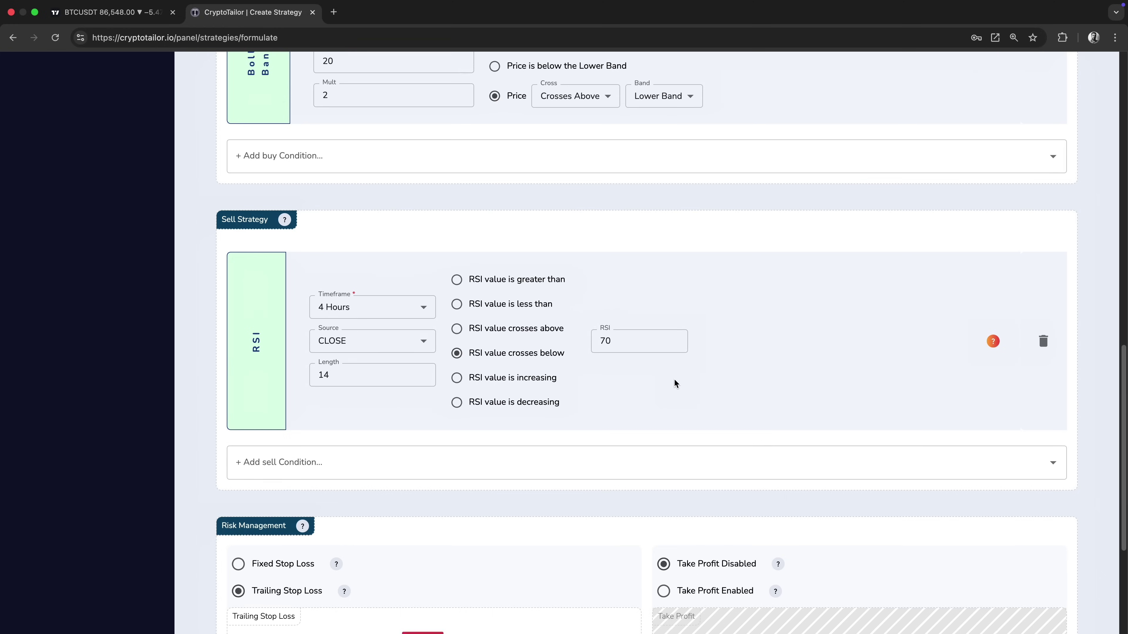
pyautogui.scroll(-5, 674, 384)
# - Switch to a fixed stop loss and set it to -5%
pyautogui.click(222, 306)
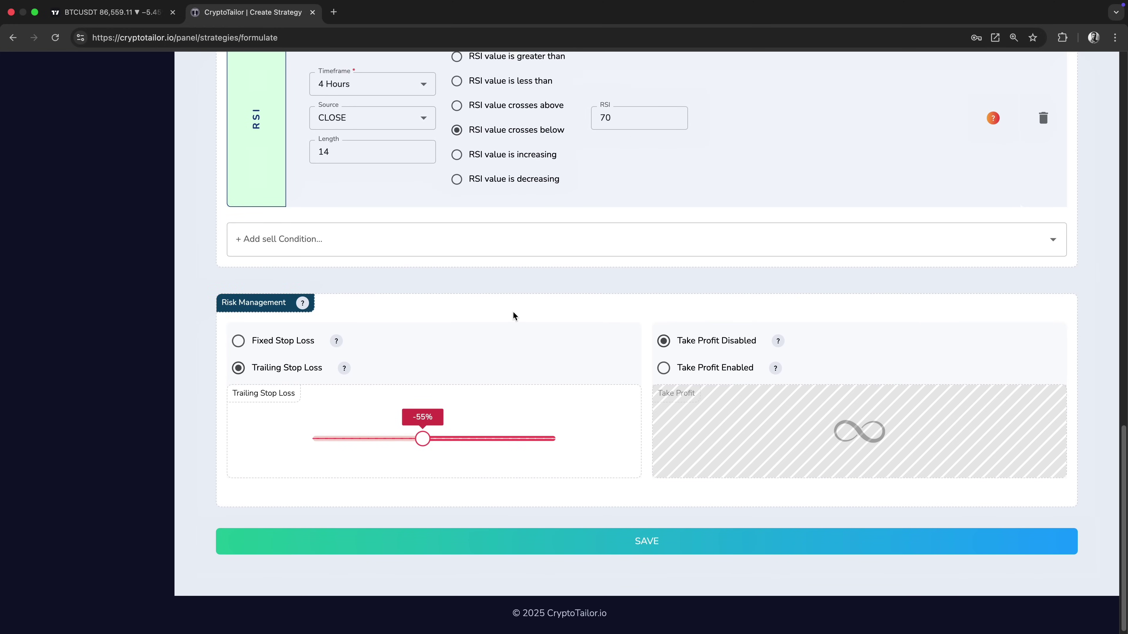
pyautogui.scroll(1, 535, 331)
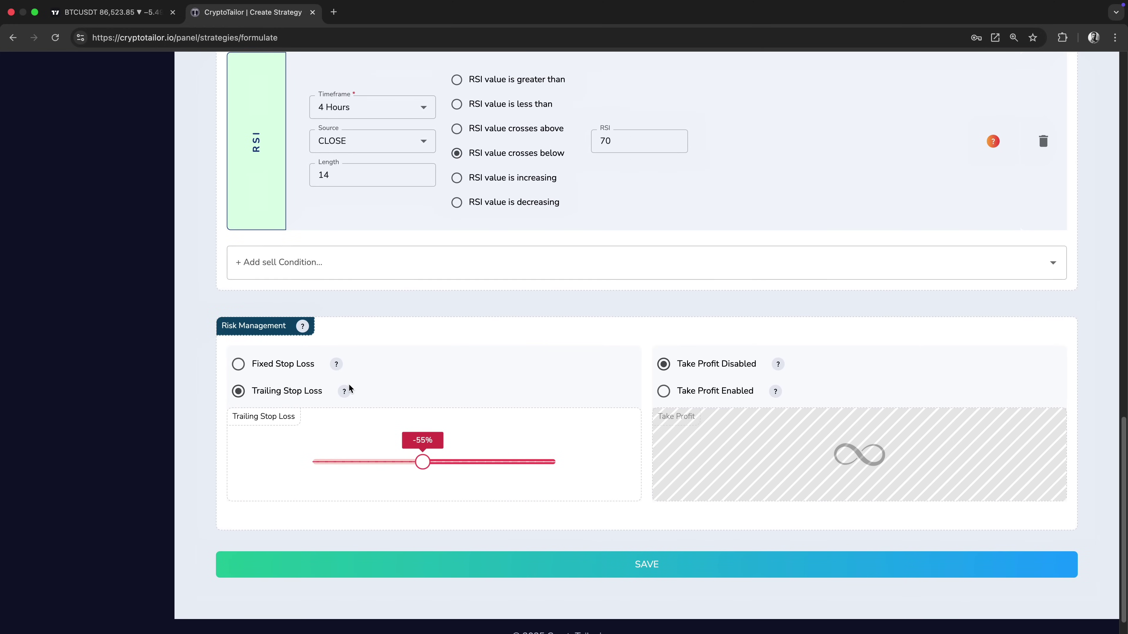
pyautogui.click(286, 367)
pyautogui.click(283, 391)
pyautogui.click(285, 363)
pyautogui.click(345, 369)
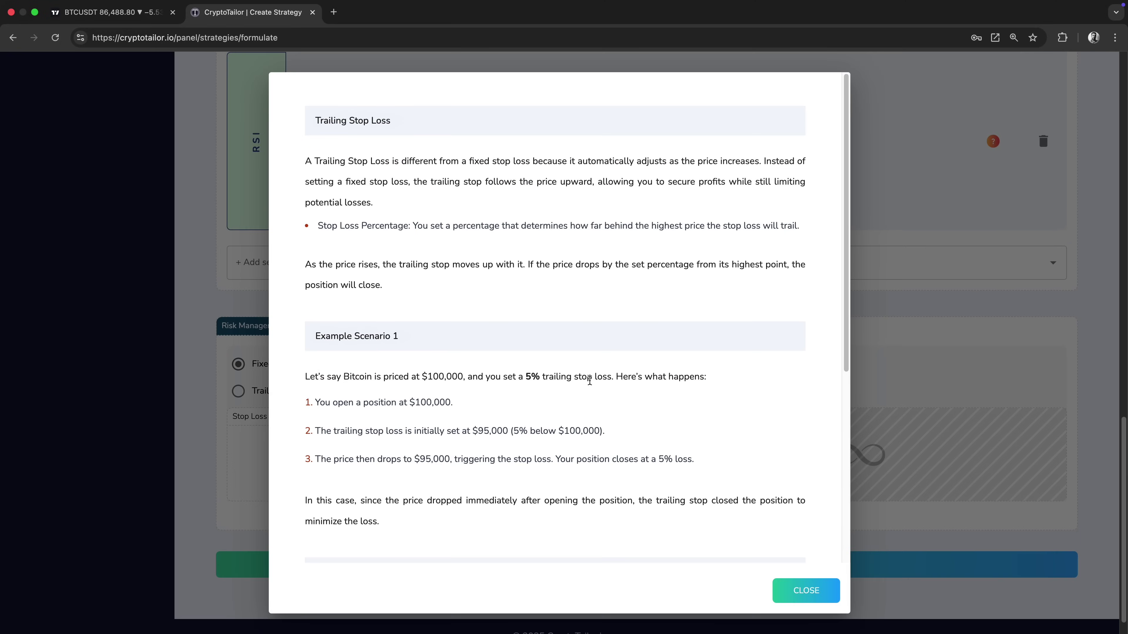
pyautogui.scroll(-8, 590, 381)
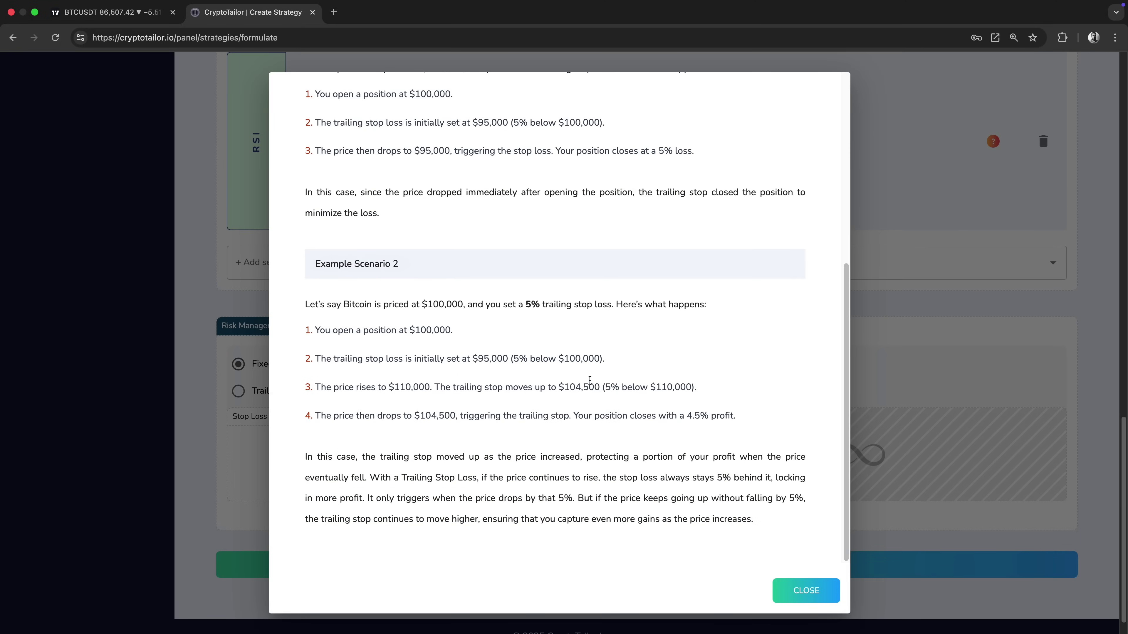
pyautogui.click(806, 590)
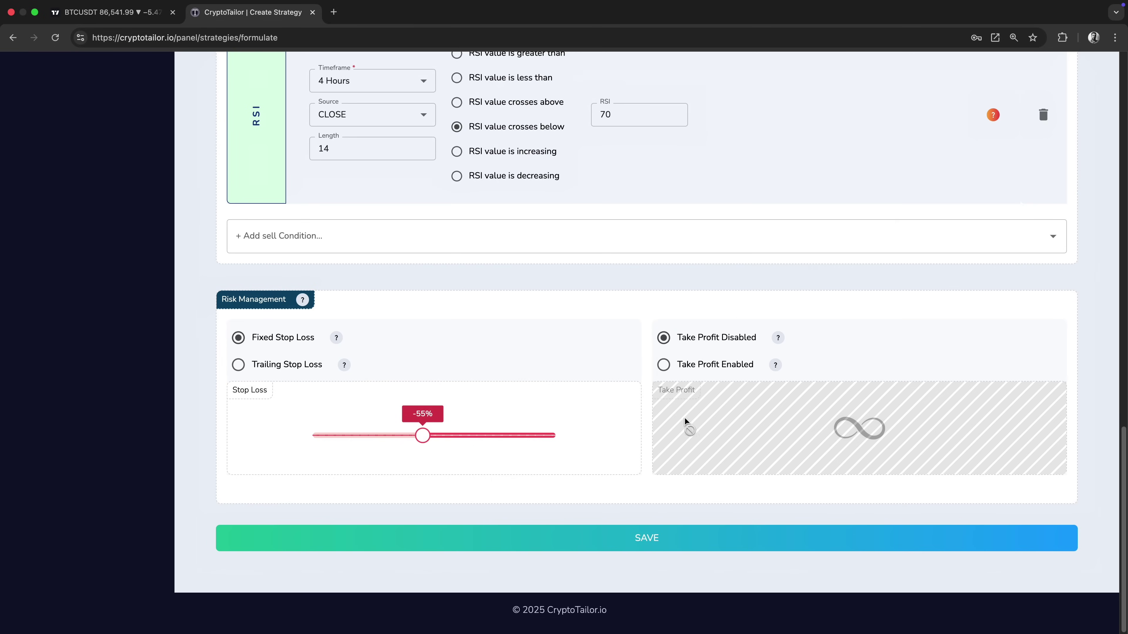
pyautogui.moveTo(422, 437); pyautogui.dragTo(544, 439)
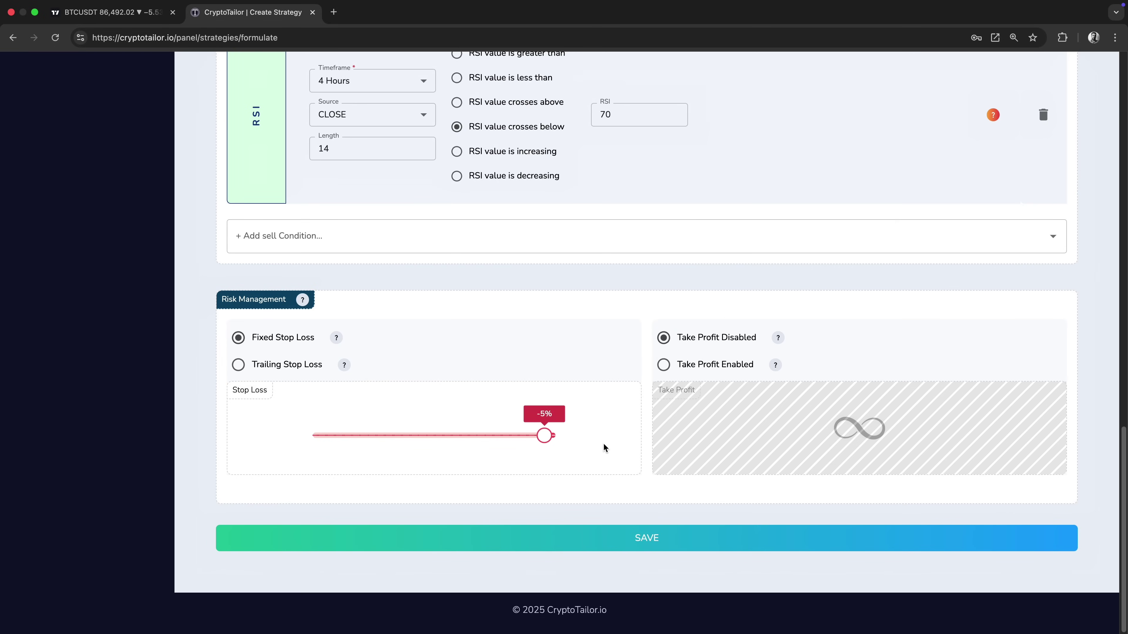
# - Enable +5% take profit and save the strategy
pyautogui.scroll(1, 603, 444)
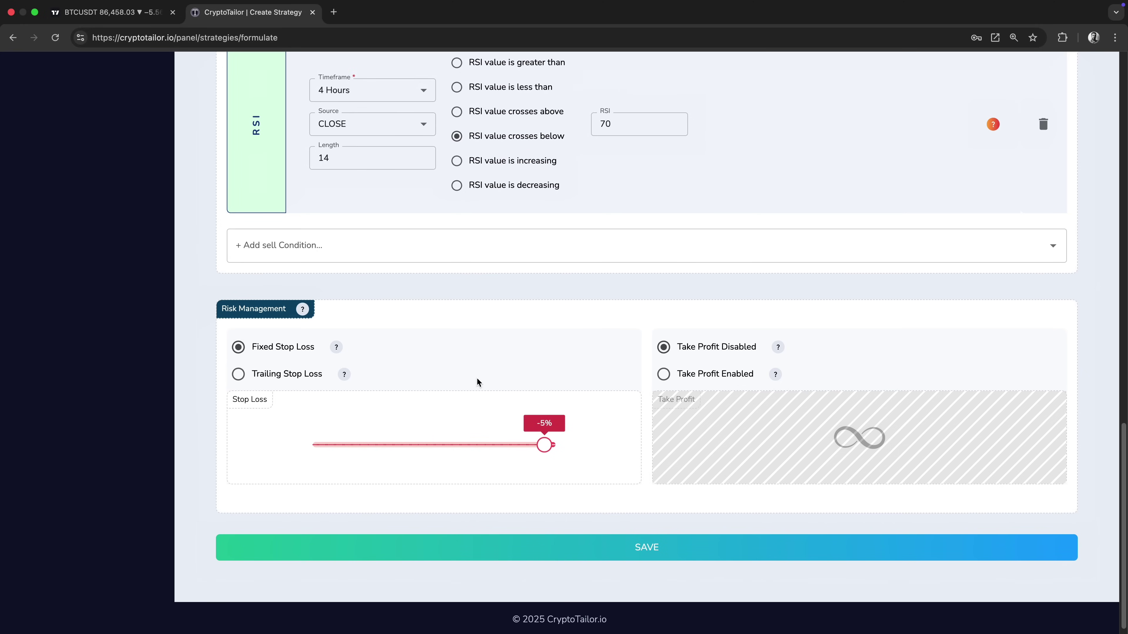
pyautogui.click(664, 374)
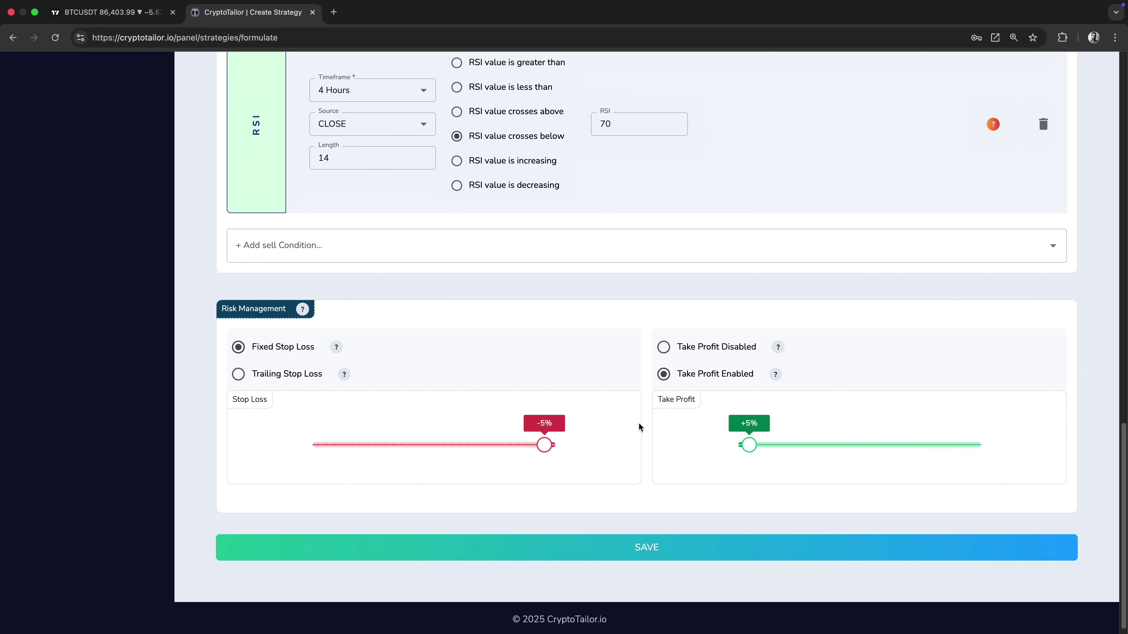
pyautogui.scroll(5, 638, 424)
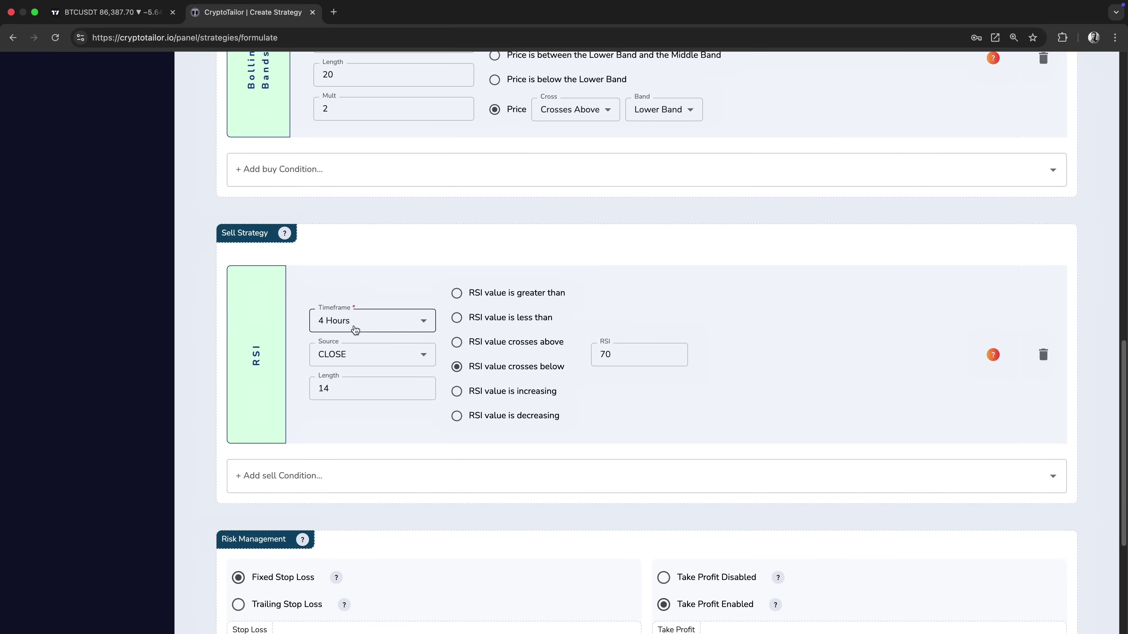
pyautogui.scroll(5, 453, 335)
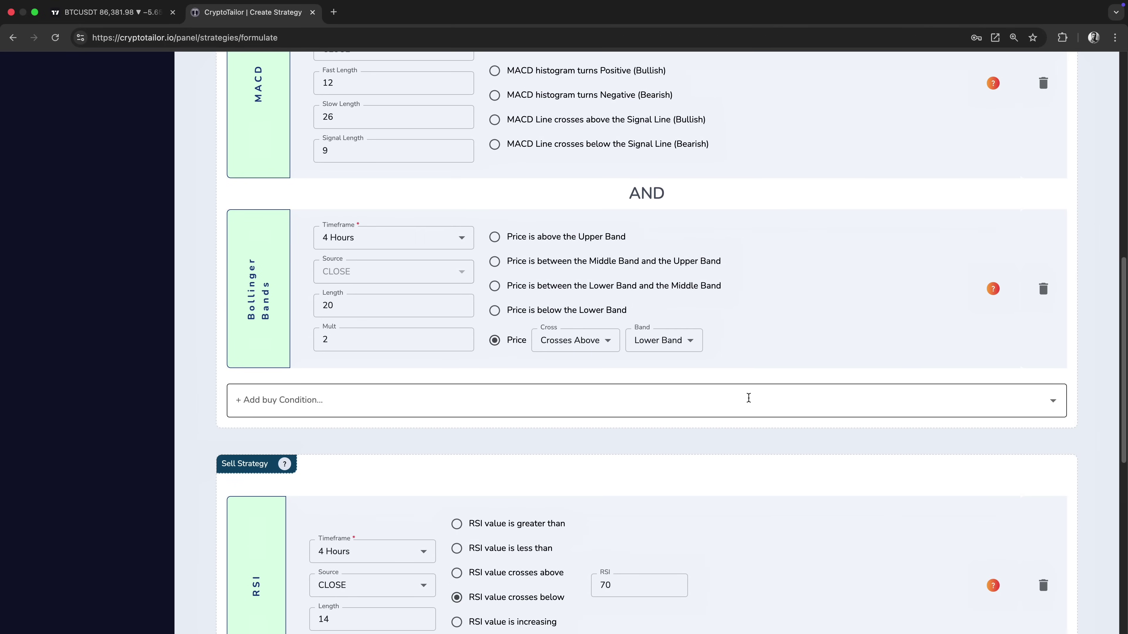
pyautogui.scroll(-5, 764, 404)
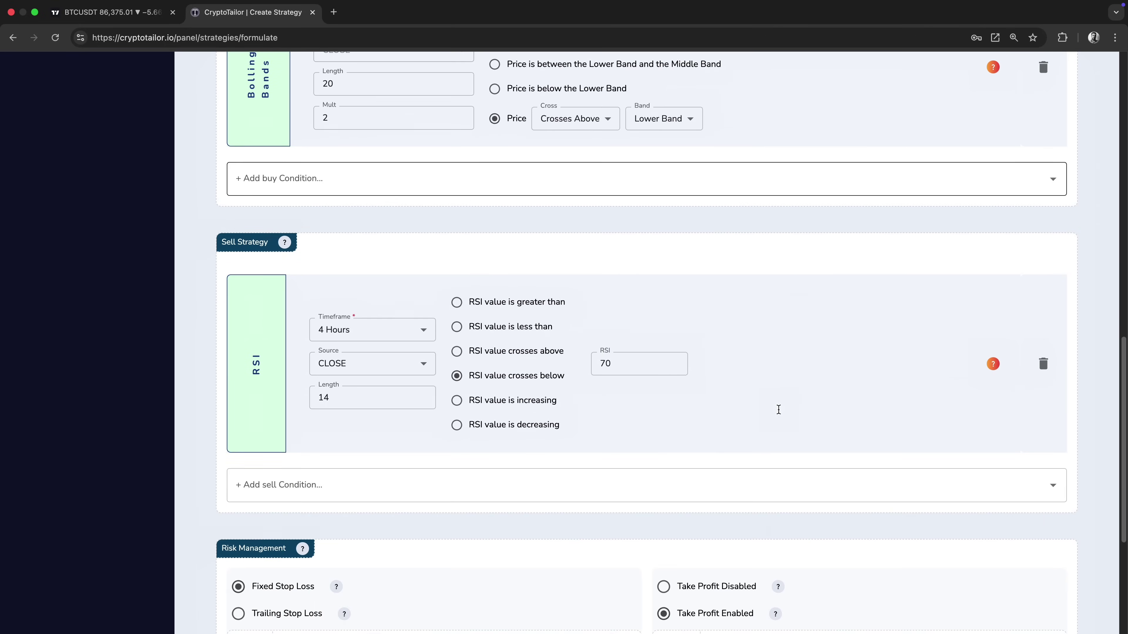
pyautogui.scroll(-6, 799, 409)
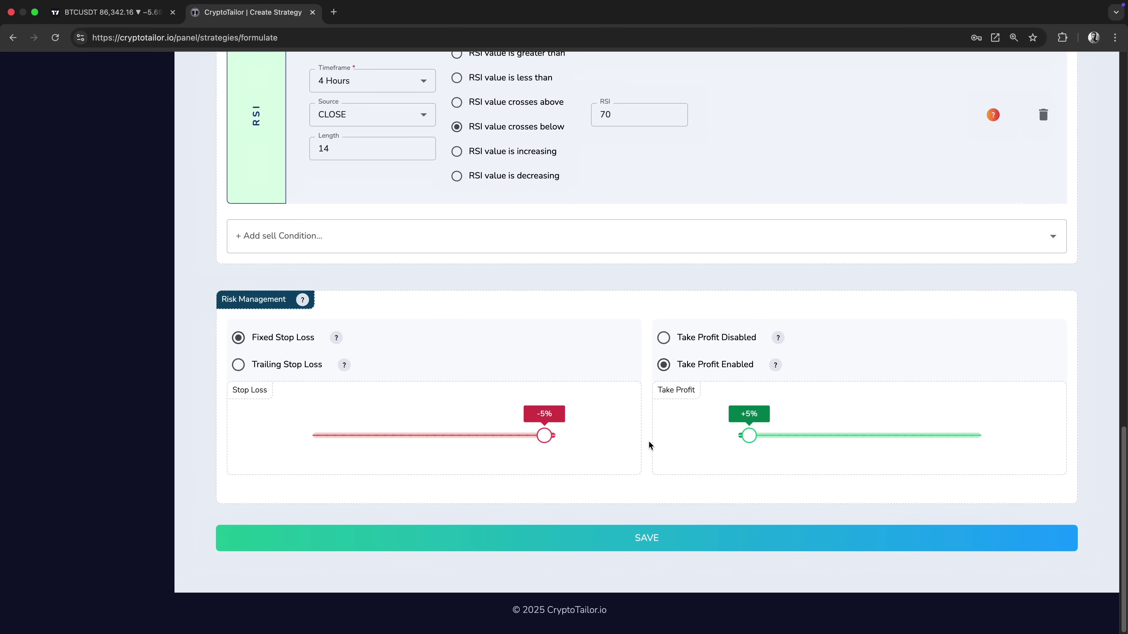
pyautogui.click(655, 537)
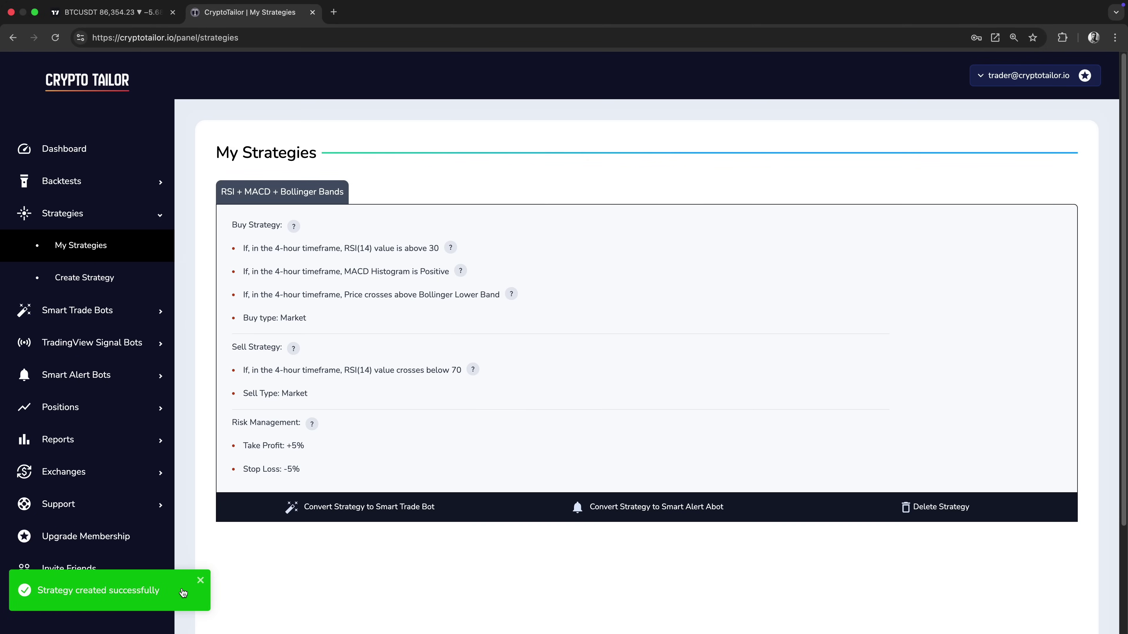
# - Convert the saved strategy into a Smart Trade Bot on Binance trading BTC/USDT
pyautogui.click(393, 512)
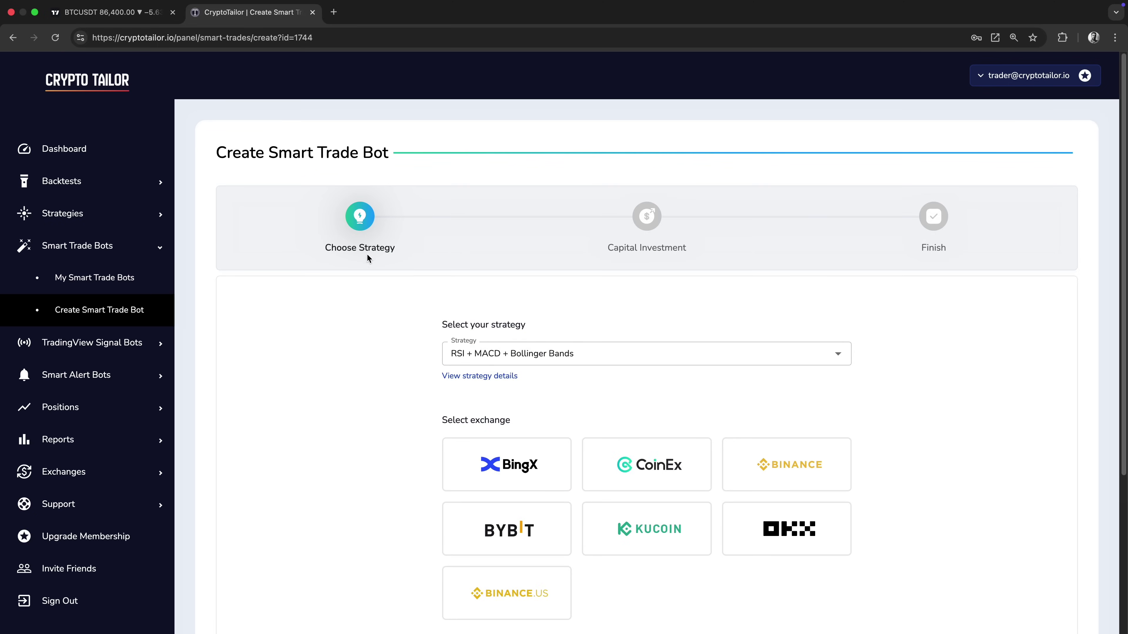
pyautogui.scroll(-5, 956, 341)
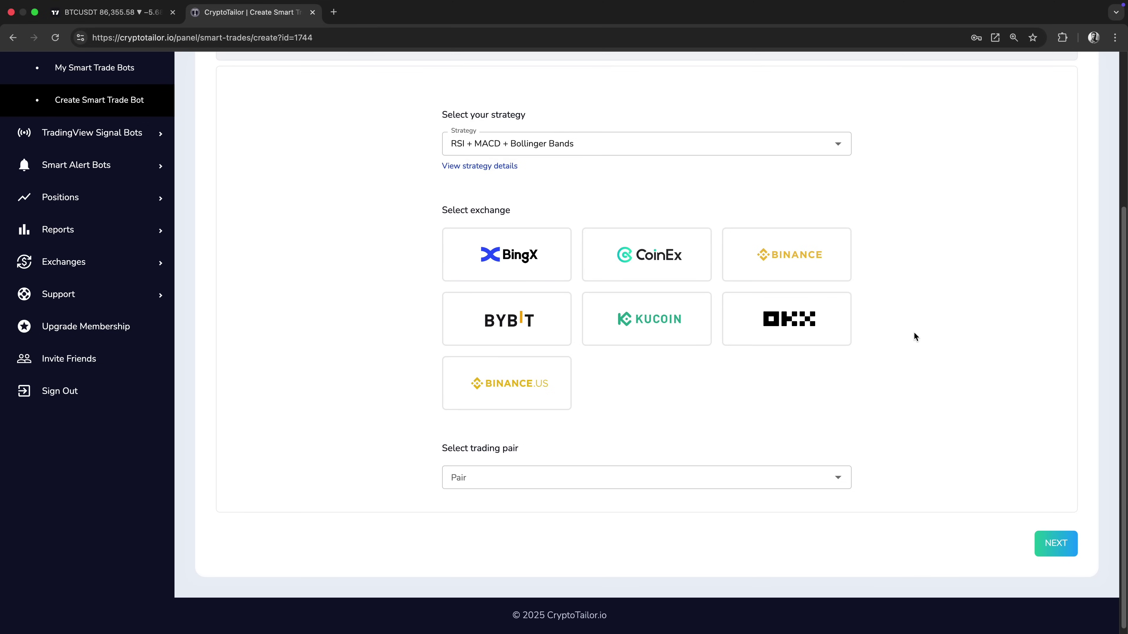
pyautogui.click(803, 255)
pyautogui.click(613, 471)
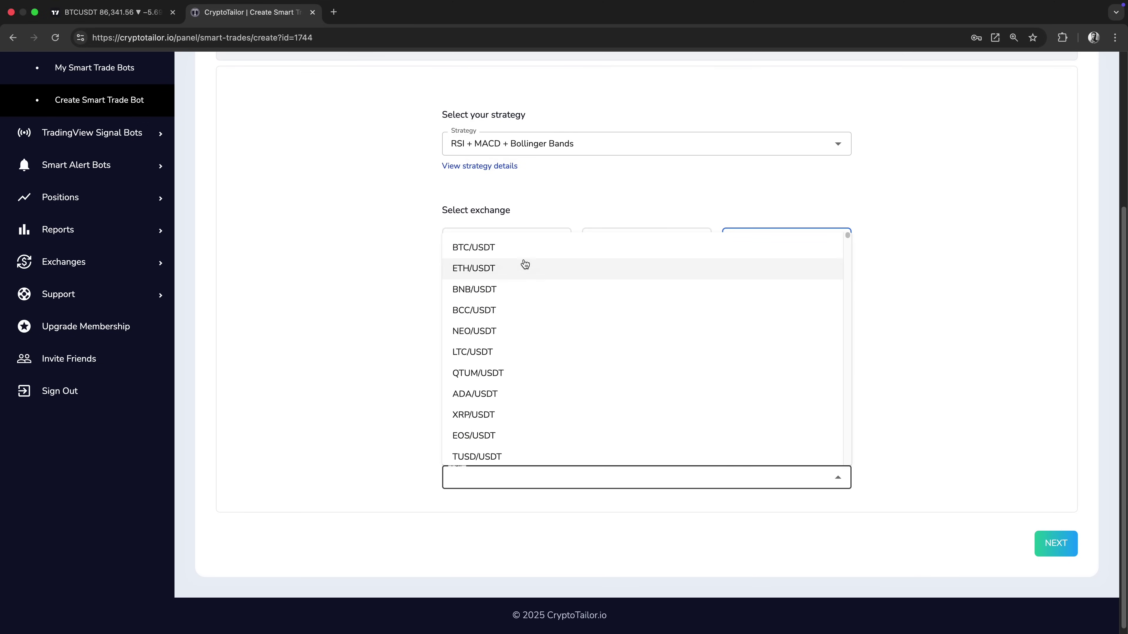
pyautogui.click(522, 252)
pyautogui.scroll(2, 870, 426)
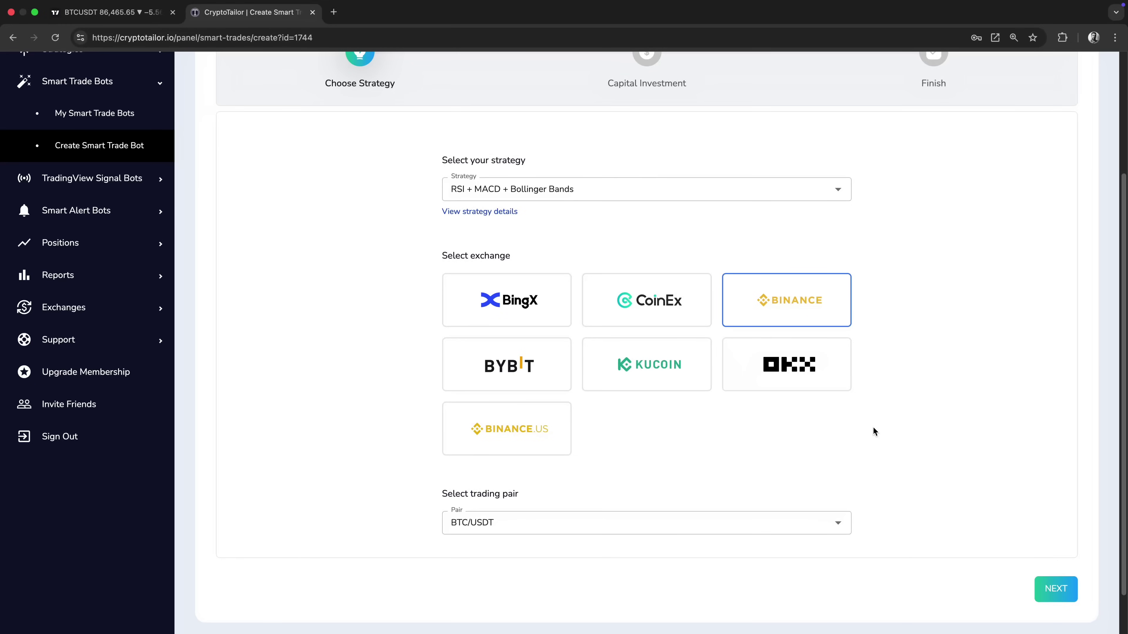
# - Set the bot's capital investment to a static 100 USDT per position
pyautogui.click(1055, 578)
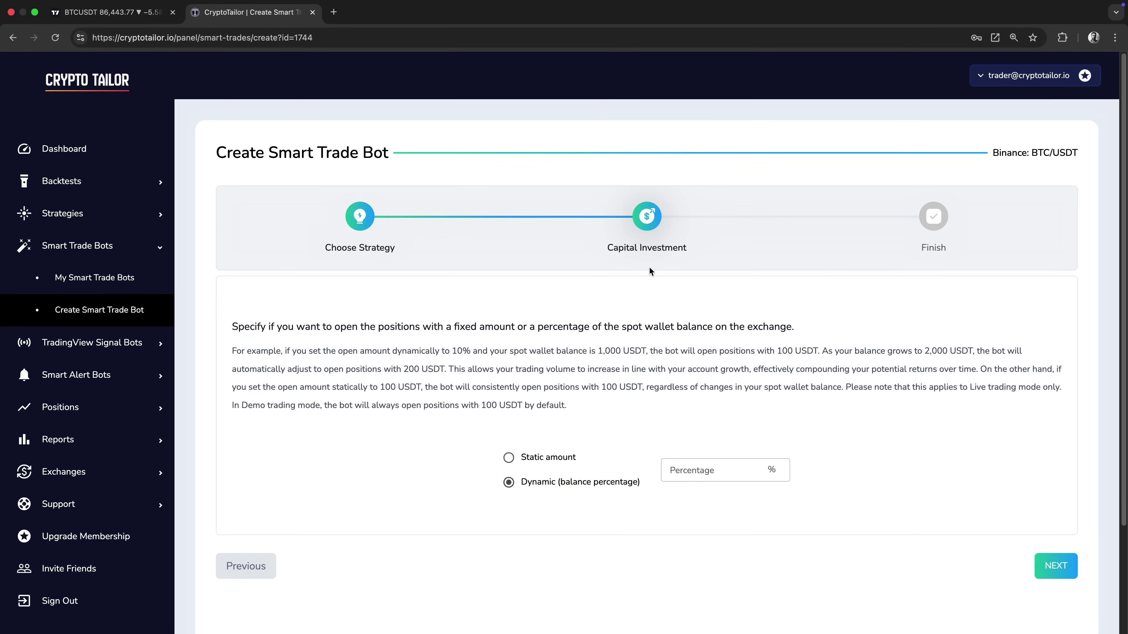
pyautogui.moveTo(606, 247); pyautogui.dragTo(702, 247)
pyautogui.click(698, 271)
pyautogui.click(562, 463)
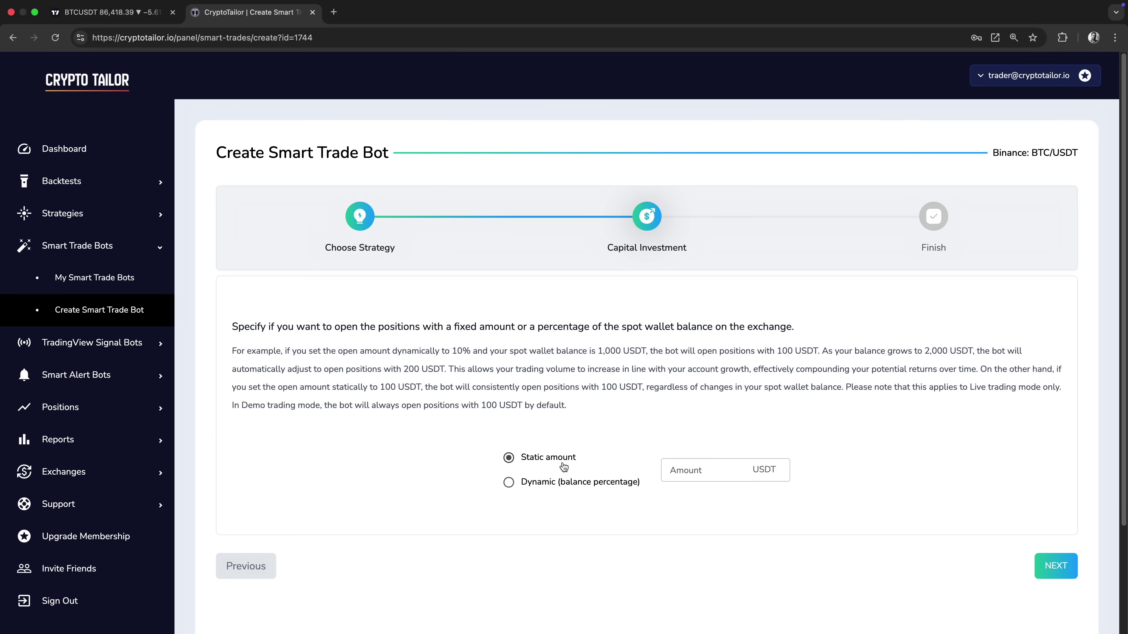
pyautogui.click(559, 482)
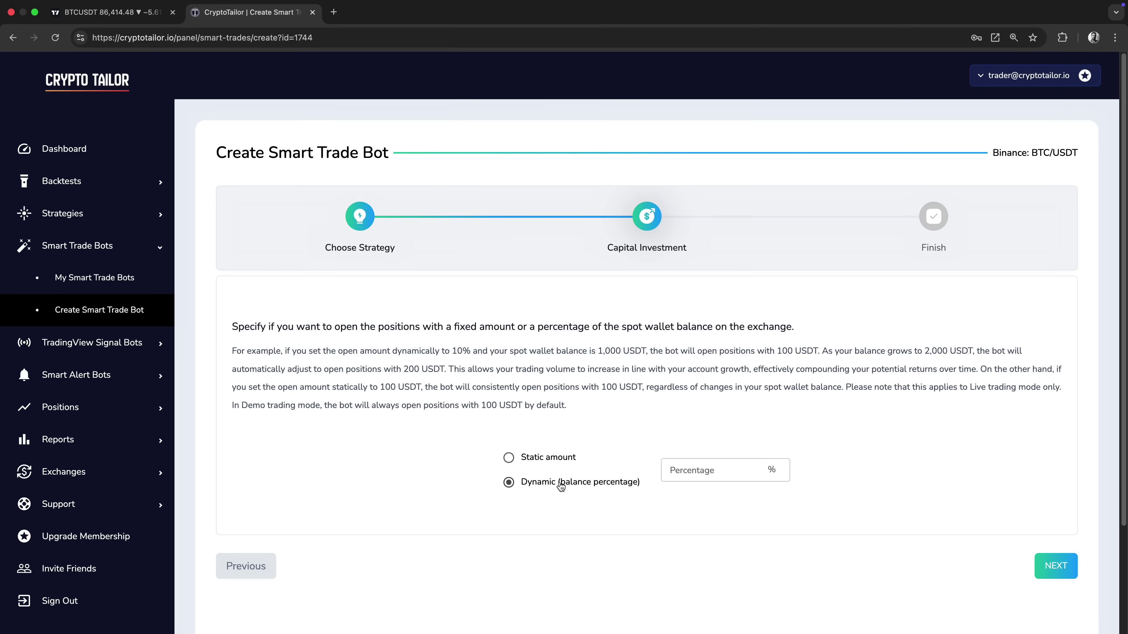
pyautogui.click(562, 463)
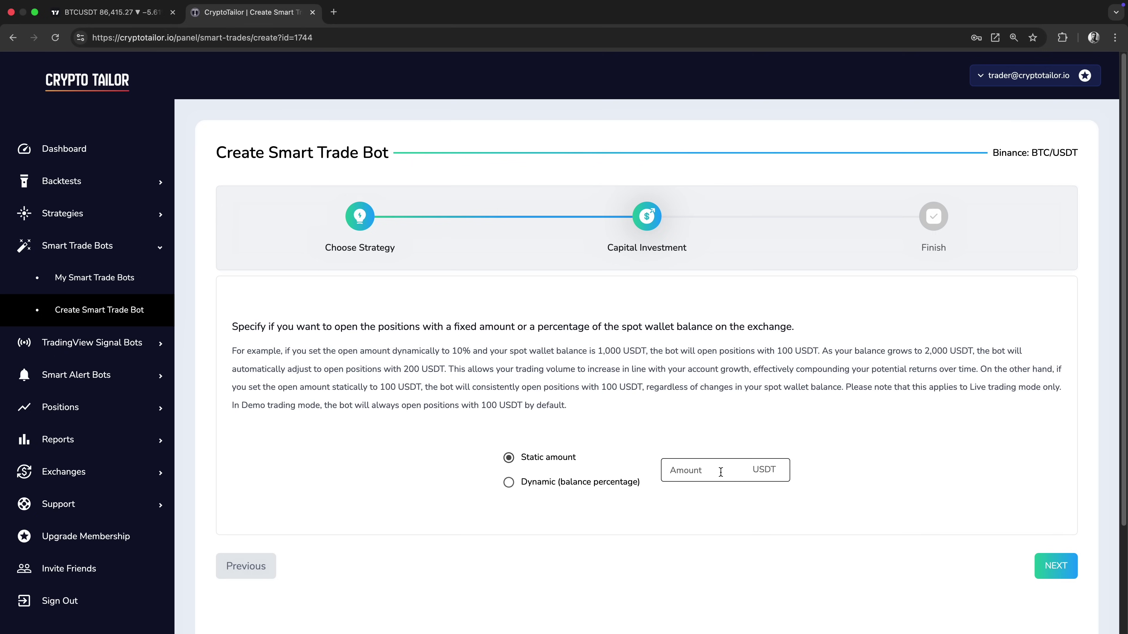
pyautogui.click(738, 470)
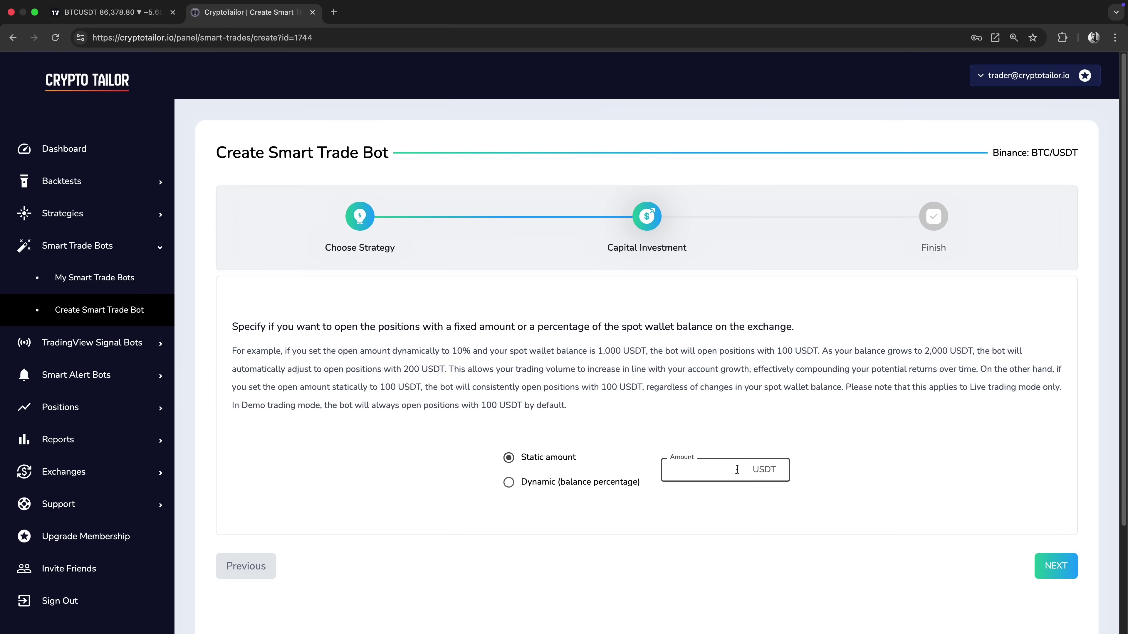
pyautogui.write('100')
pyautogui.click(549, 493)
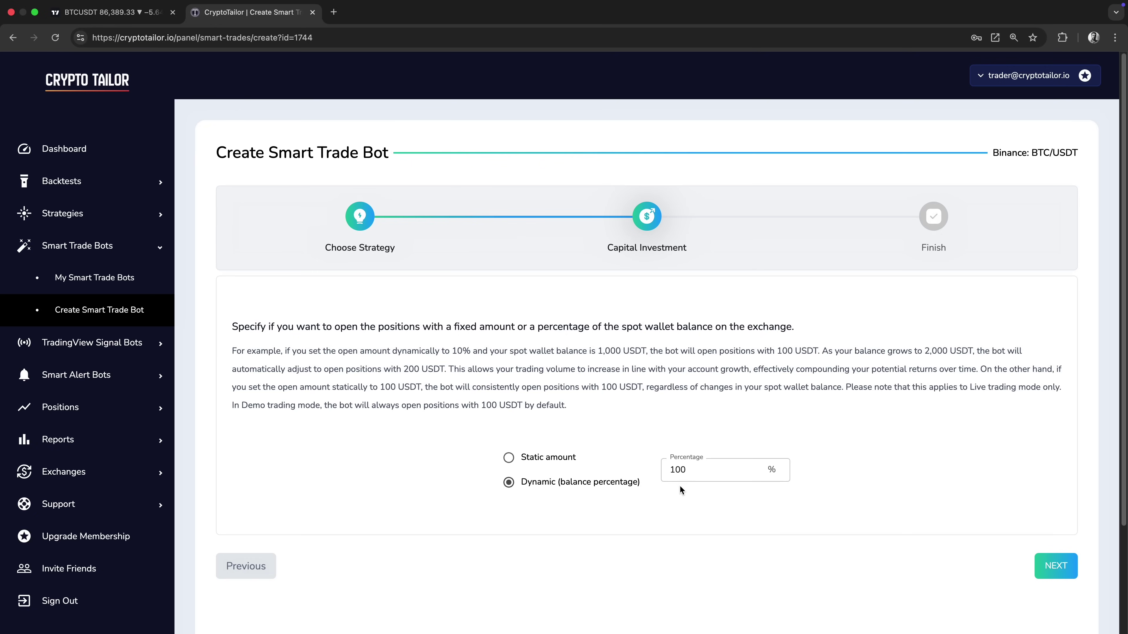
pyautogui.click(565, 460)
# - On the Finish step, choose DEMO trading and ACTIVE status upon creation
pyautogui.click(1056, 567)
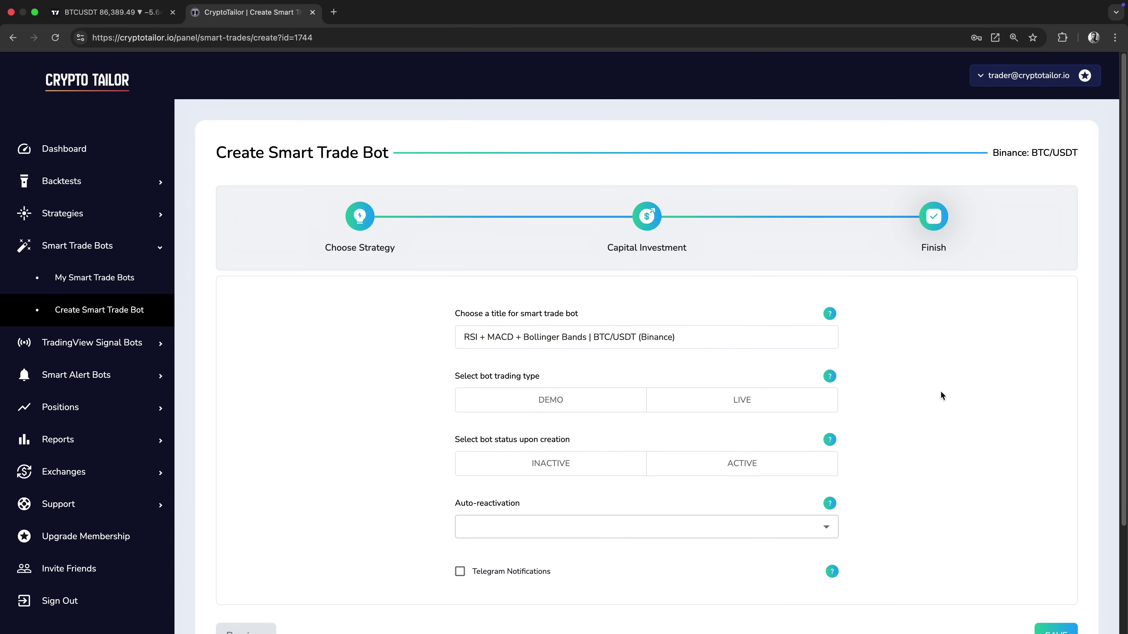
pyautogui.scroll(-1, 940, 393)
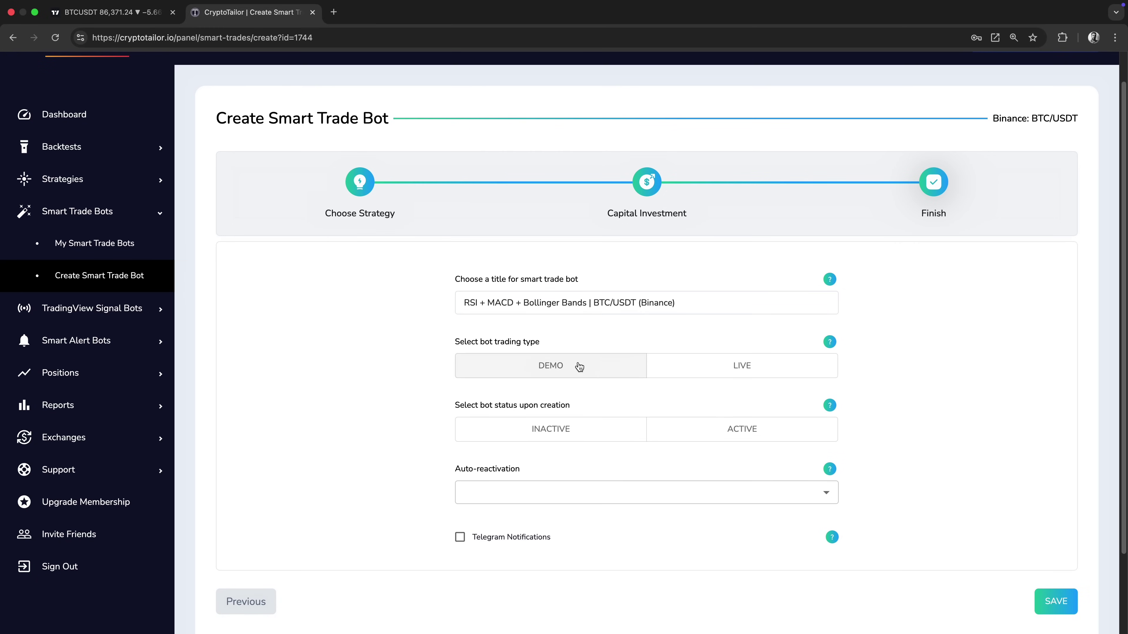
pyautogui.click(607, 367)
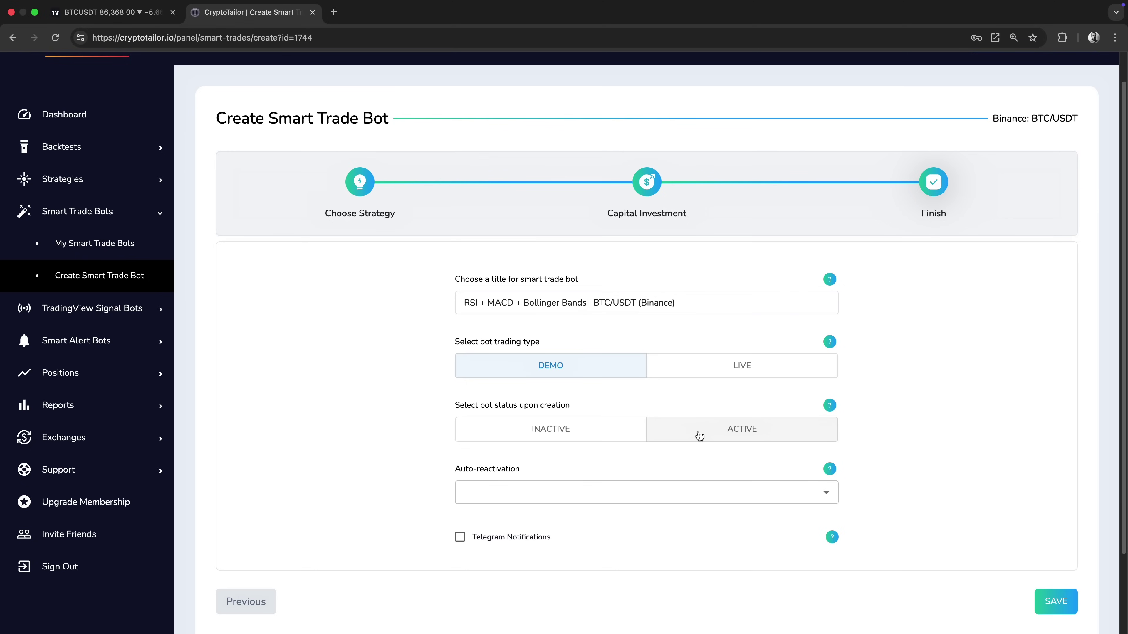
pyautogui.click(710, 435)
pyautogui.moveTo(829, 472)
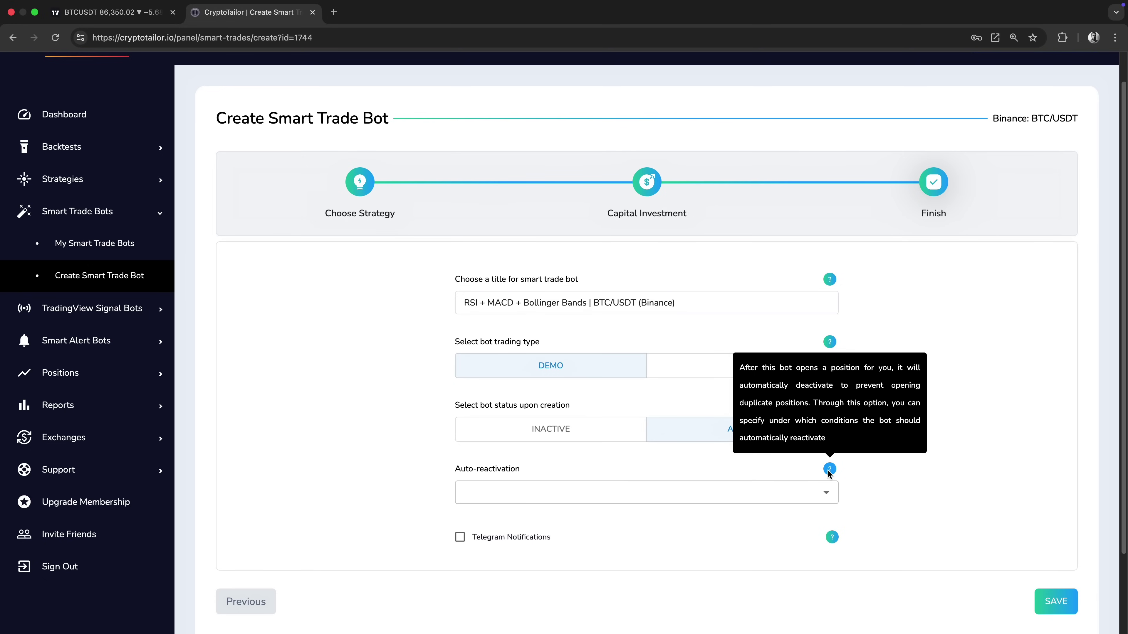
# - Set auto-reactivation to 'If the previously opened position is closed as won or lost' and enable Telegram notifications
pyautogui.click(694, 488)
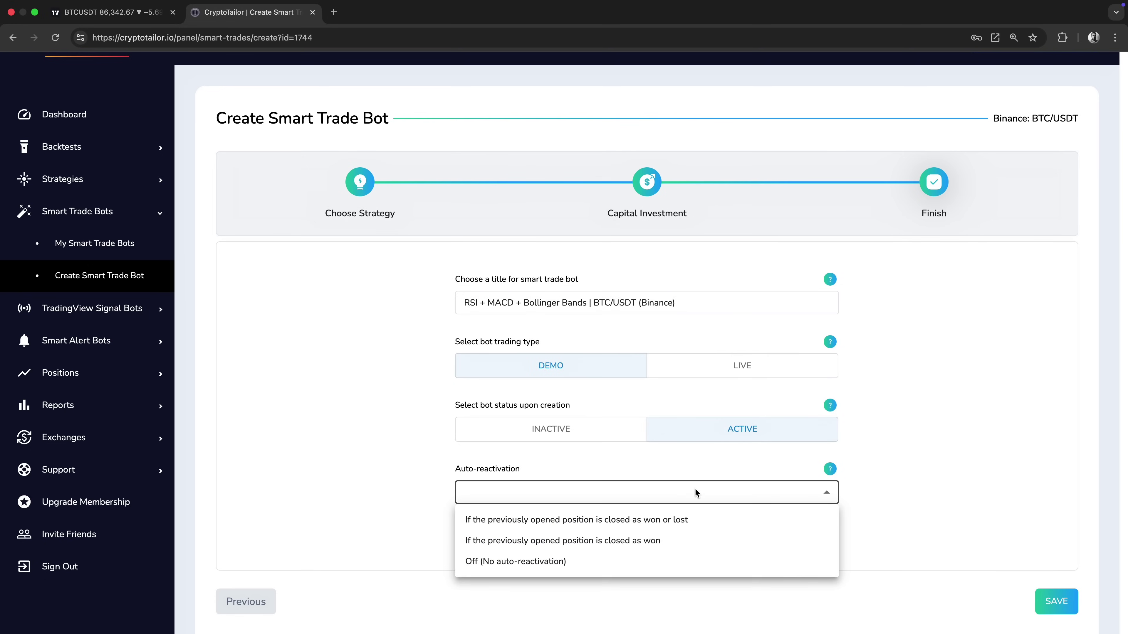
pyautogui.click(724, 526)
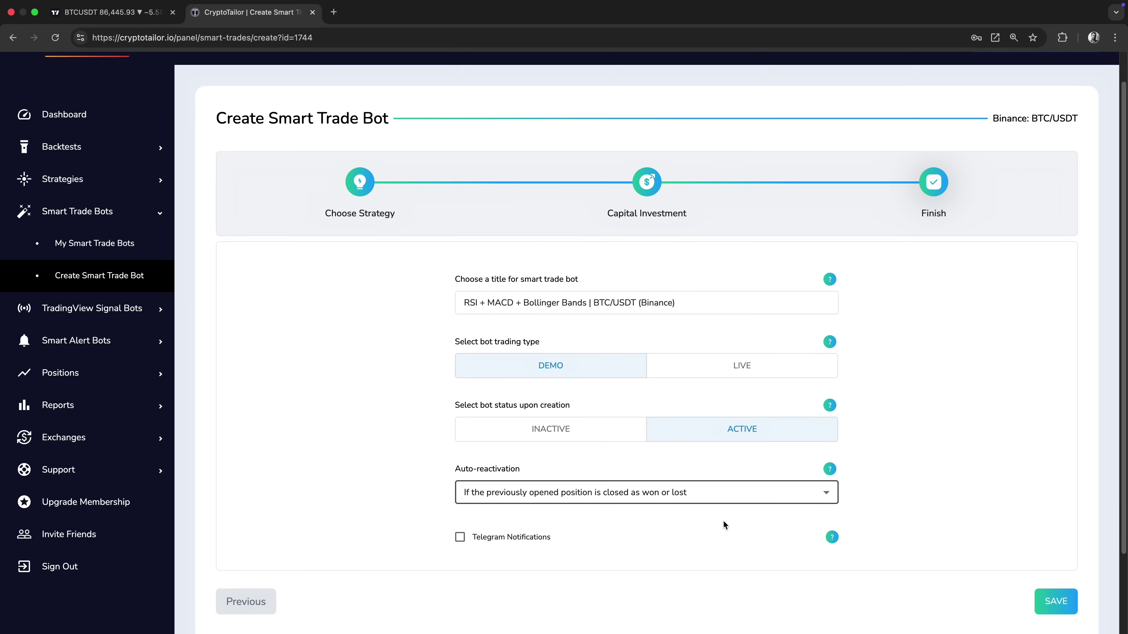
pyautogui.click(534, 539)
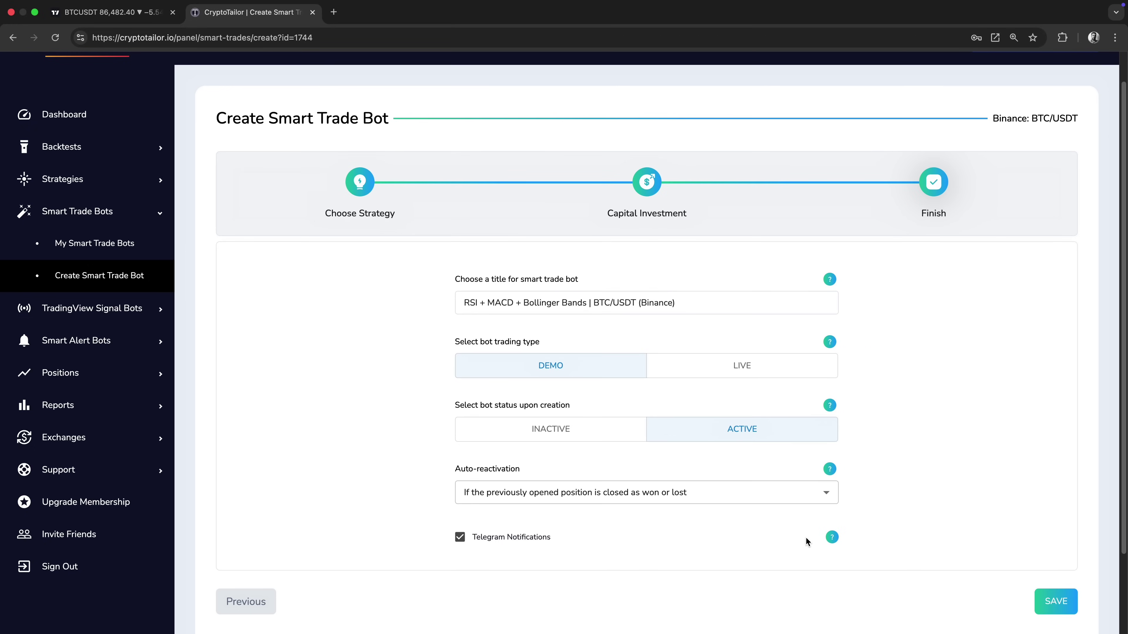
pyautogui.moveTo(830, 536)
# - Save the bot and highlight its Active (DEMO) status in the bot list
pyautogui.scroll(2, 1030, 486)
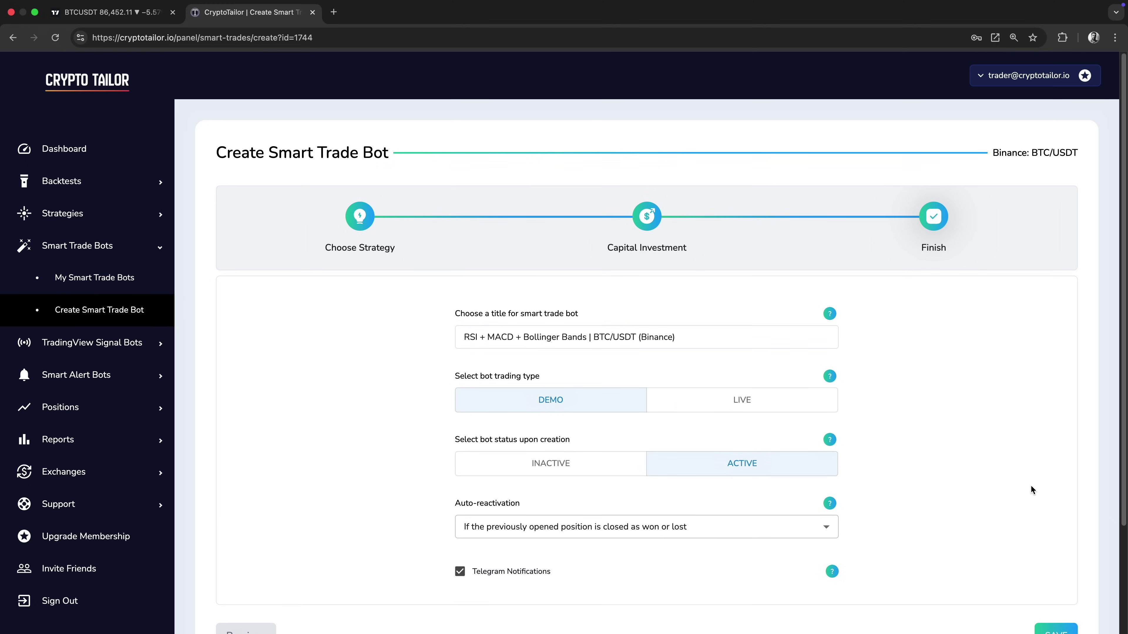
pyautogui.click(1025, 66)
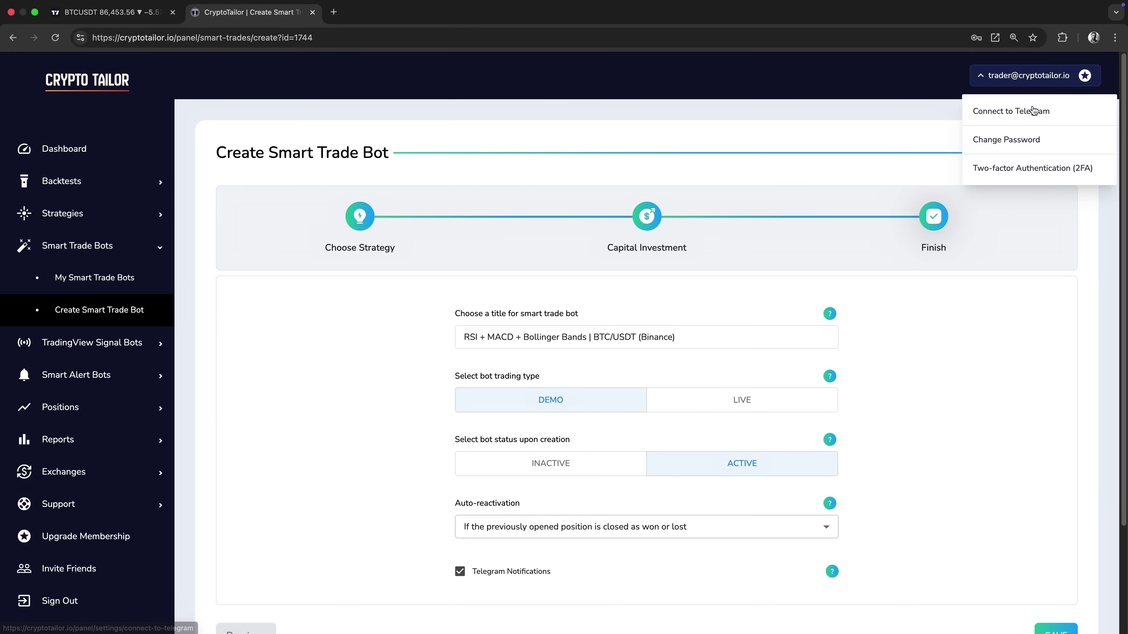
pyautogui.click(970, 331)
pyautogui.scroll(-3, 970, 330)
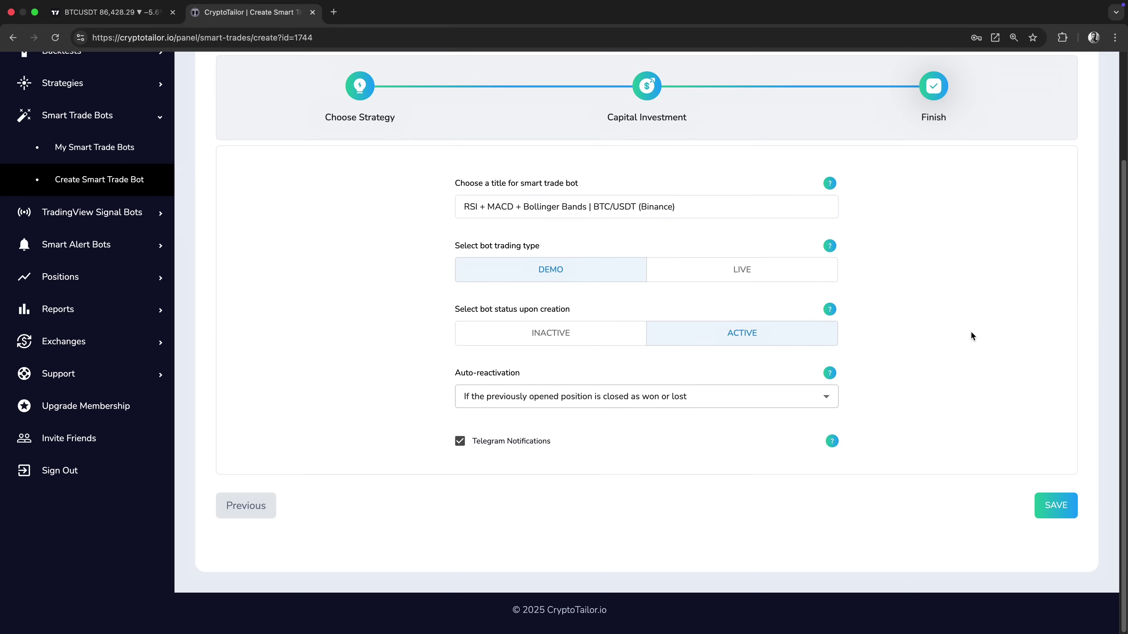
pyautogui.click(1040, 508)
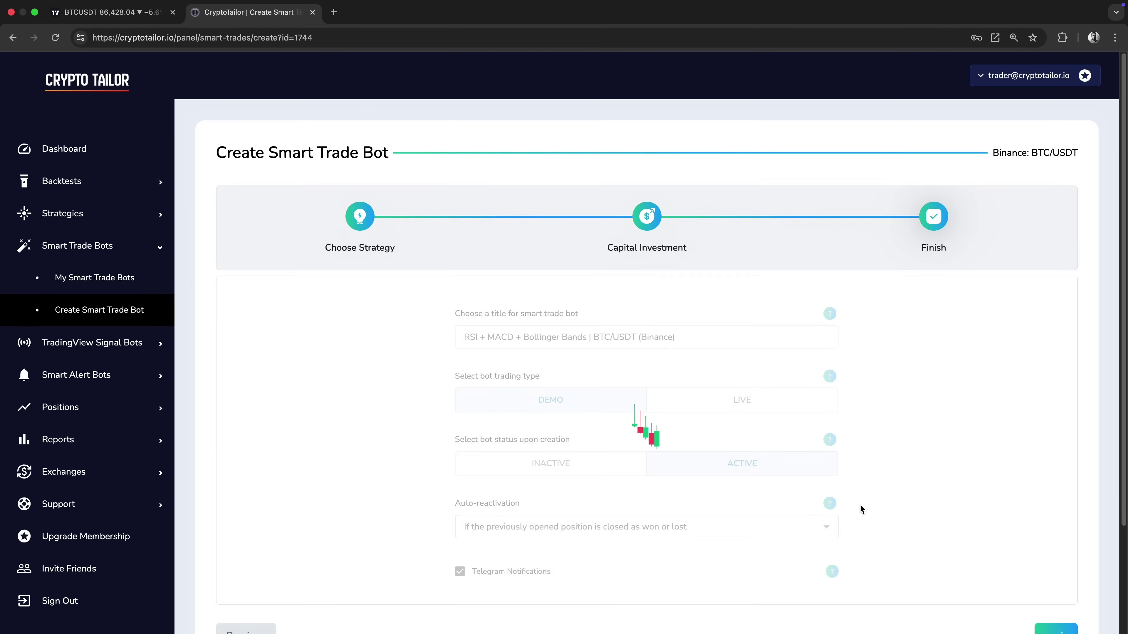
pyautogui.moveTo(980, 306); pyautogui.dragTo(1047, 305)
# - Clear the status highlight and expand the sidebar's Positions group to Pending, Open and Closed
pyautogui.click(1051, 305)
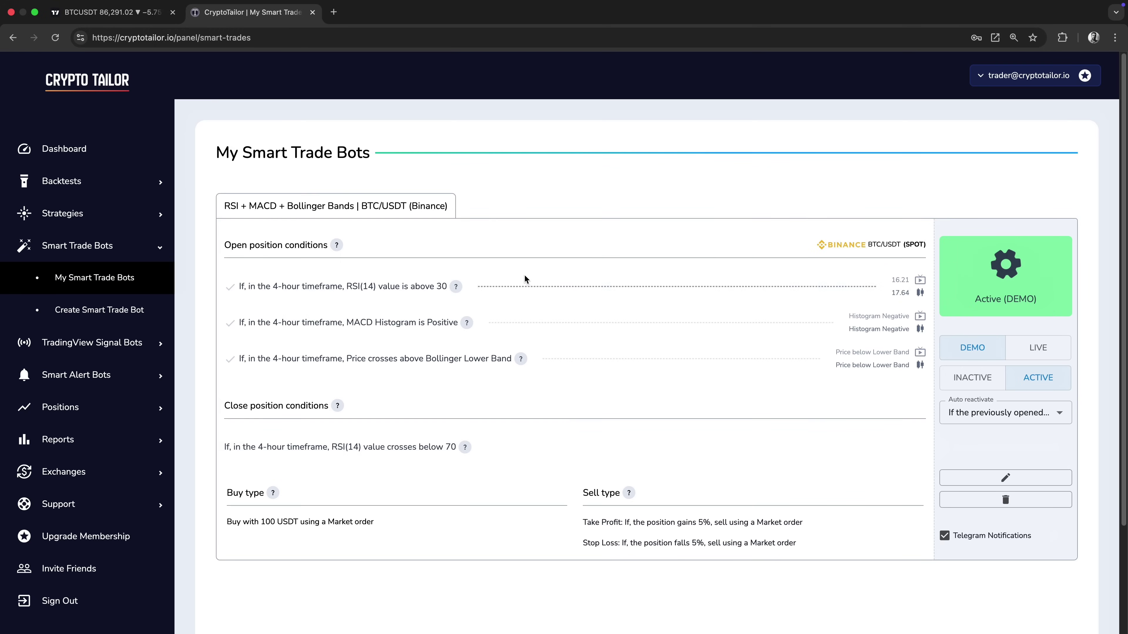
pyautogui.moveTo(522, 360)
pyautogui.moveTo(897, 278)
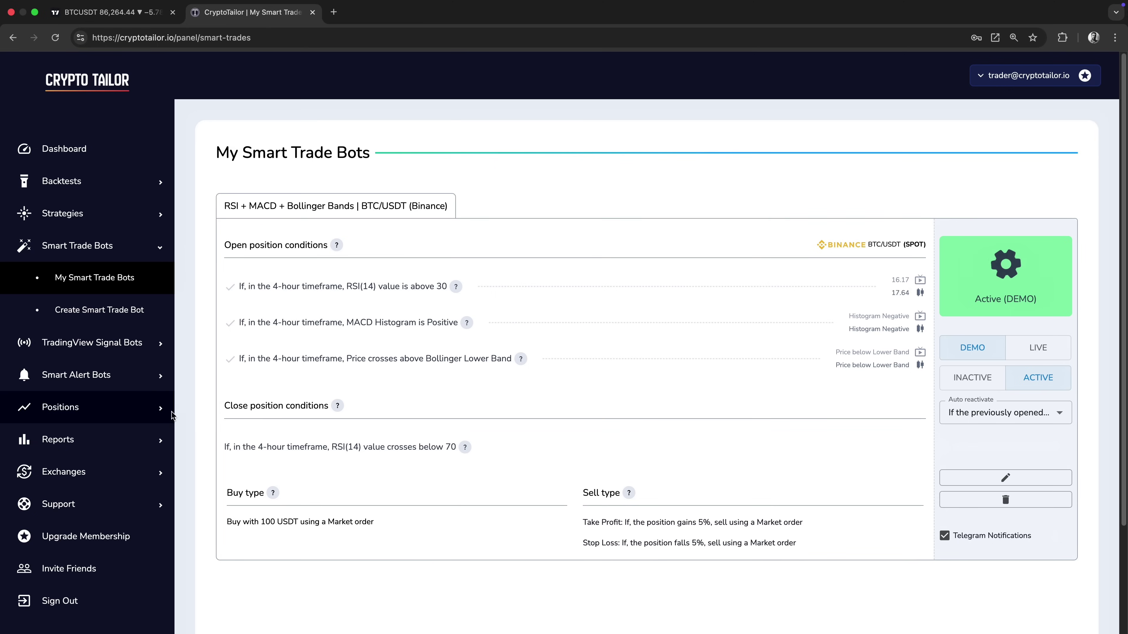
pyautogui.click(69, 407)
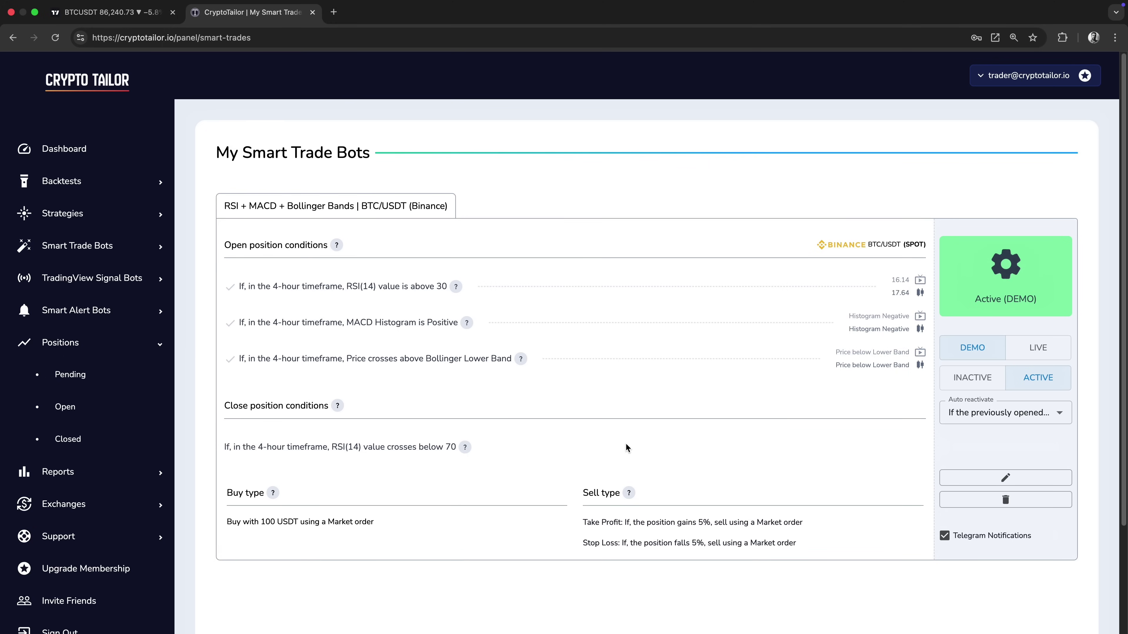
pyautogui.moveTo(350, 447)
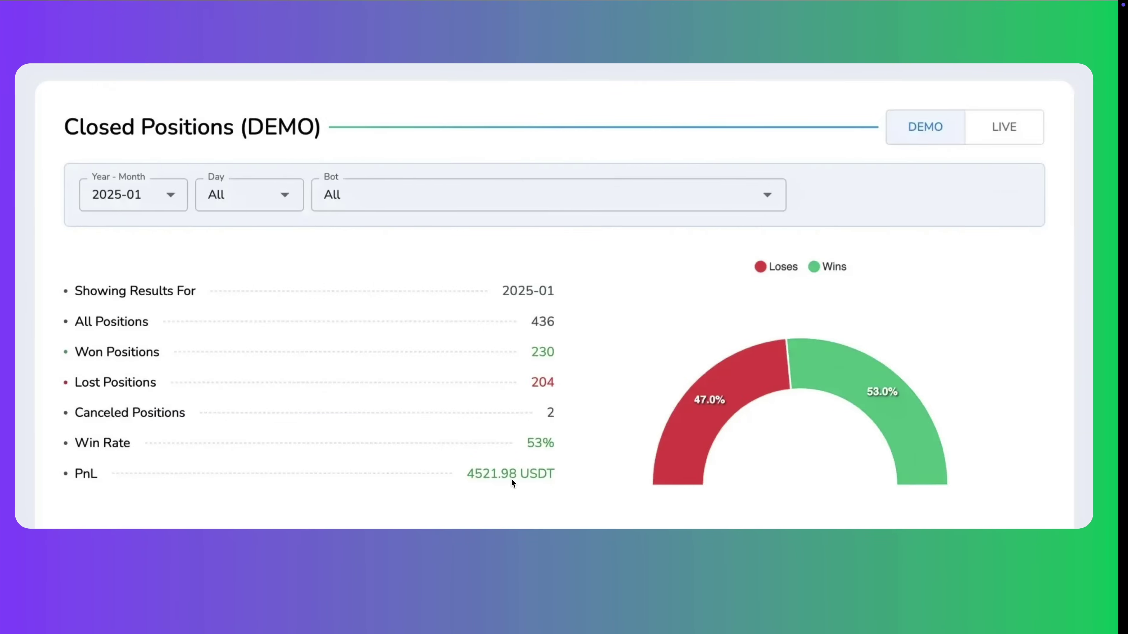
pyautogui.click(511, 478)
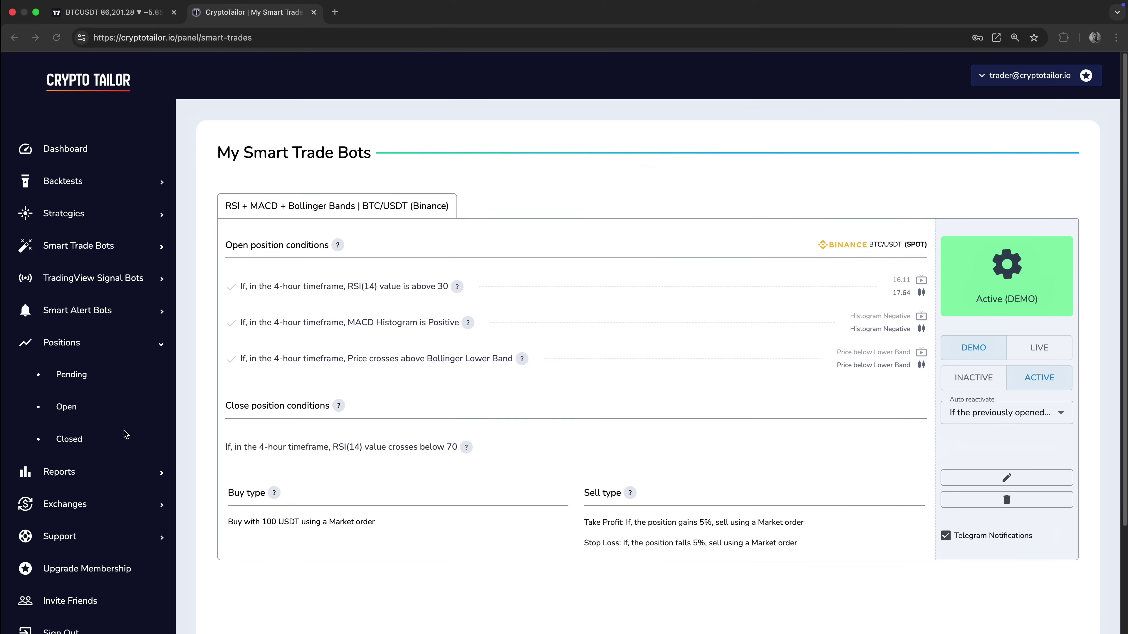
# - Expand Reports in the sidebar to reveal Daily PnL Chart and Positions/Pair Chart
pyautogui.click(177, 471)
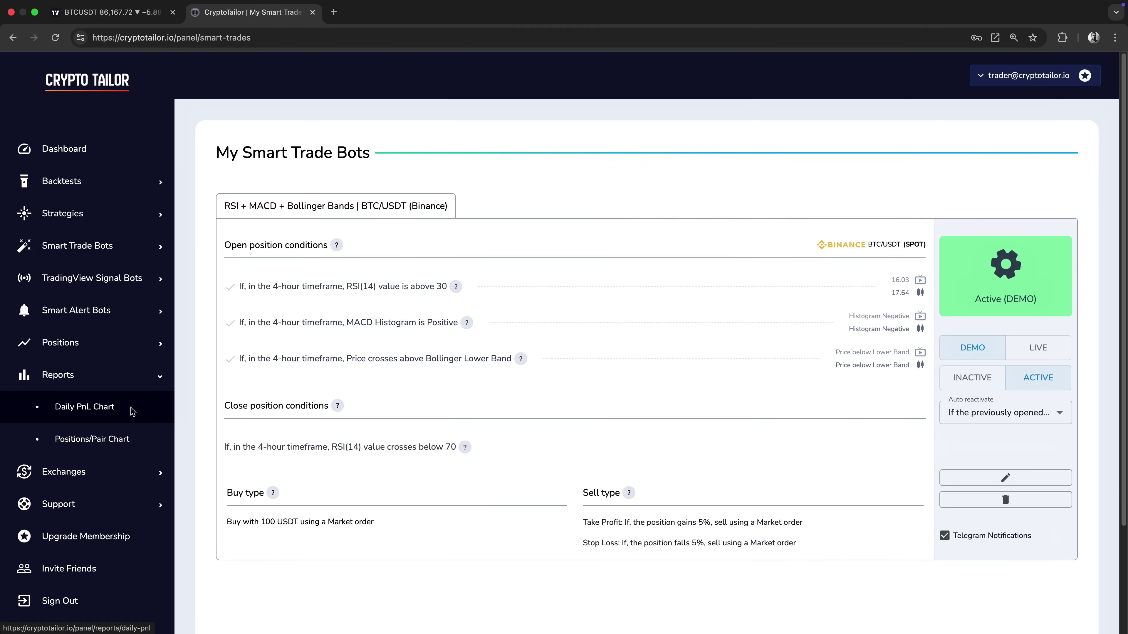
pyautogui.click(137, 413)
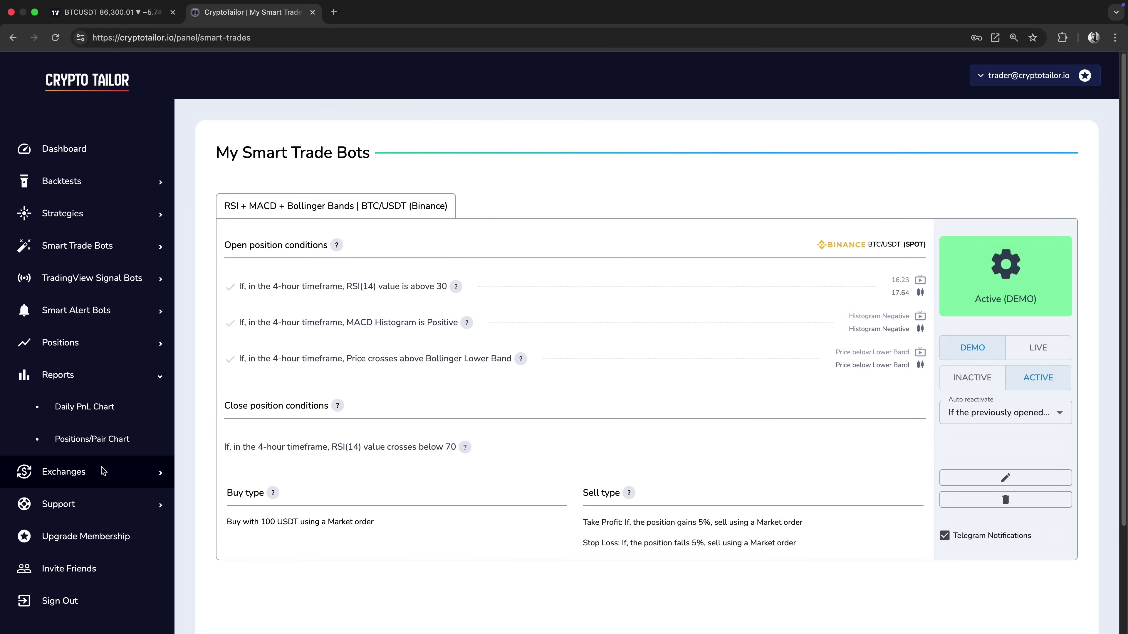
# - Open the Connect to Binance page under Exchanges and point out the empty Api Key and Api Secret fields
pyautogui.click(91, 470)
pyautogui.scroll(-3, 95, 462)
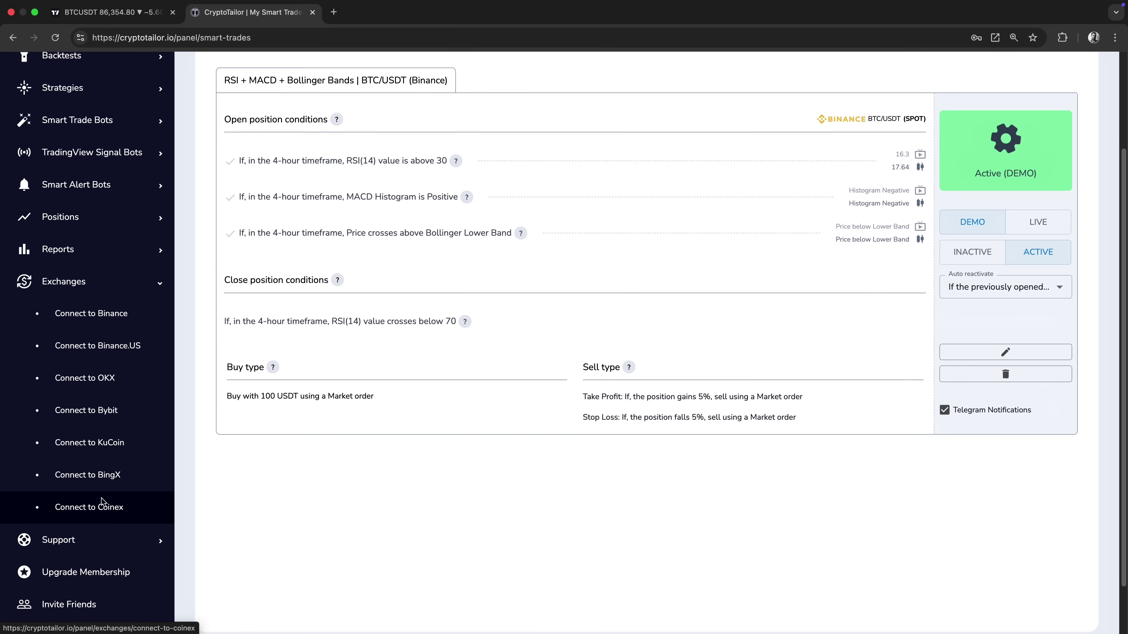
pyautogui.click(113, 316)
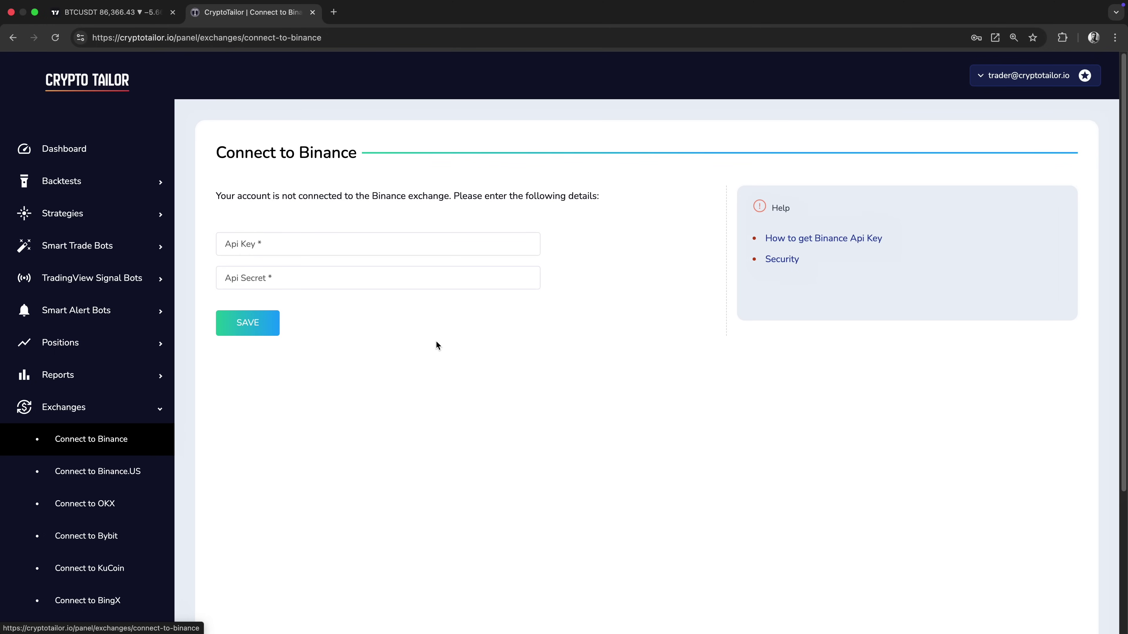
pyautogui.click(389, 253)
pyautogui.click(409, 285)
pyautogui.click(636, 358)
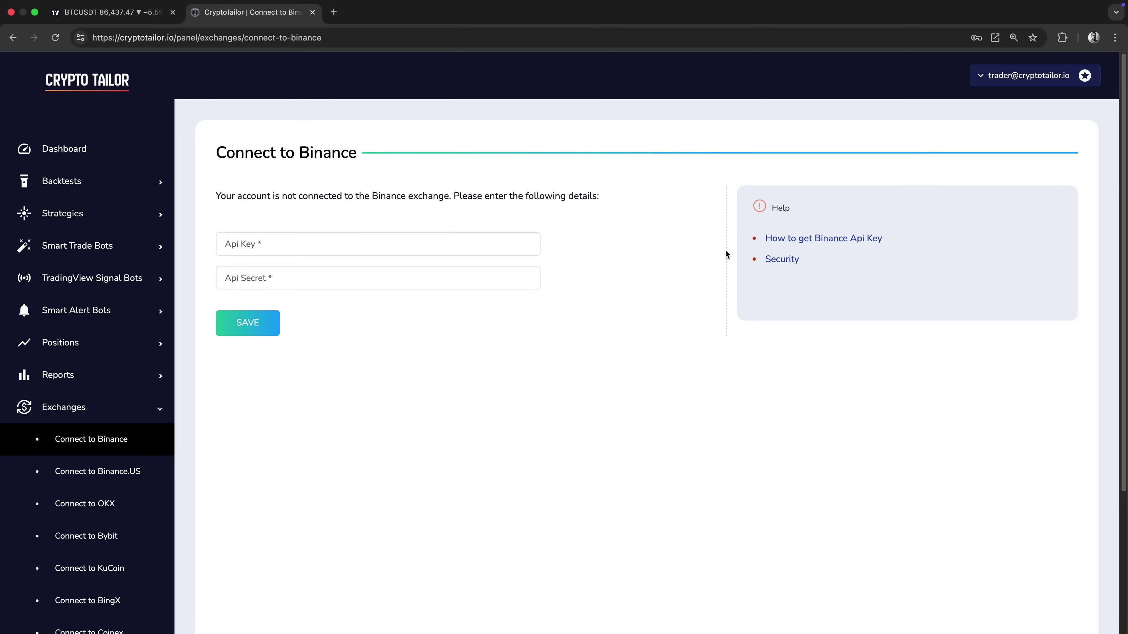
# - Browse the 'How to get Binance Api Key' guide, then return to the Connect to Binance tab
pyautogui.click(790, 238)
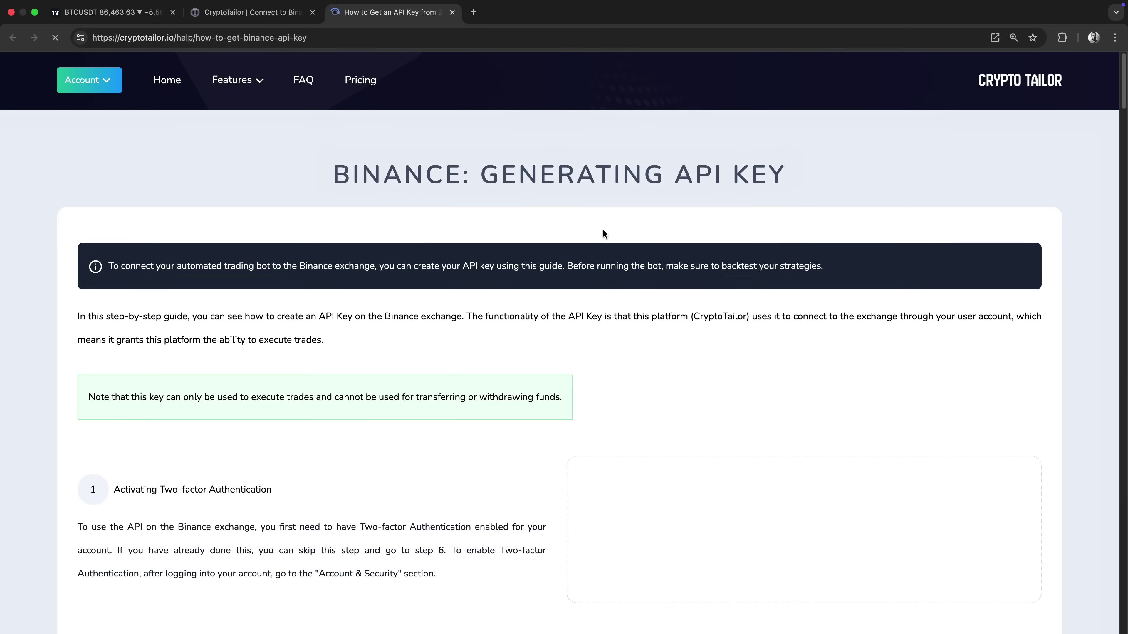
pyautogui.scroll(-8, 631, 307)
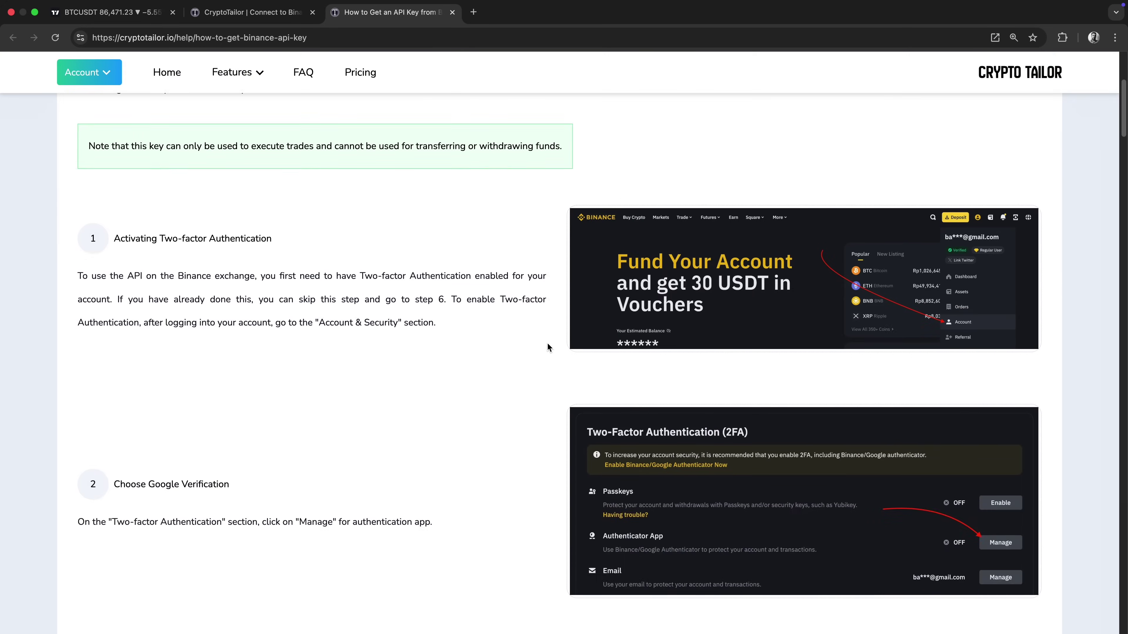
pyautogui.scroll(-3, 542, 344)
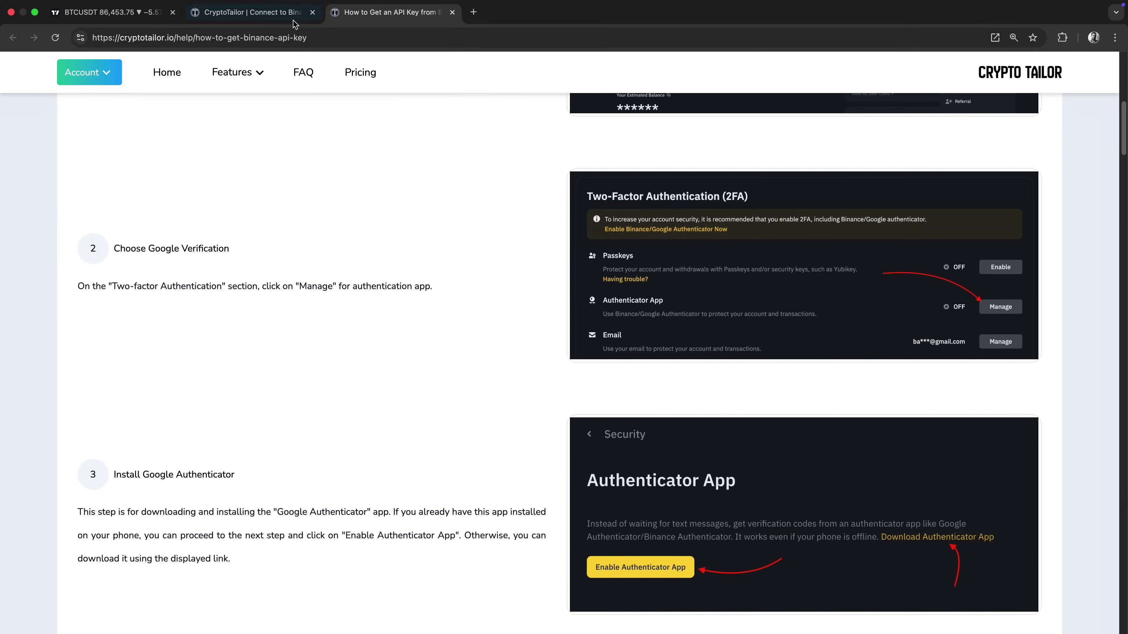
pyautogui.click(251, 14)
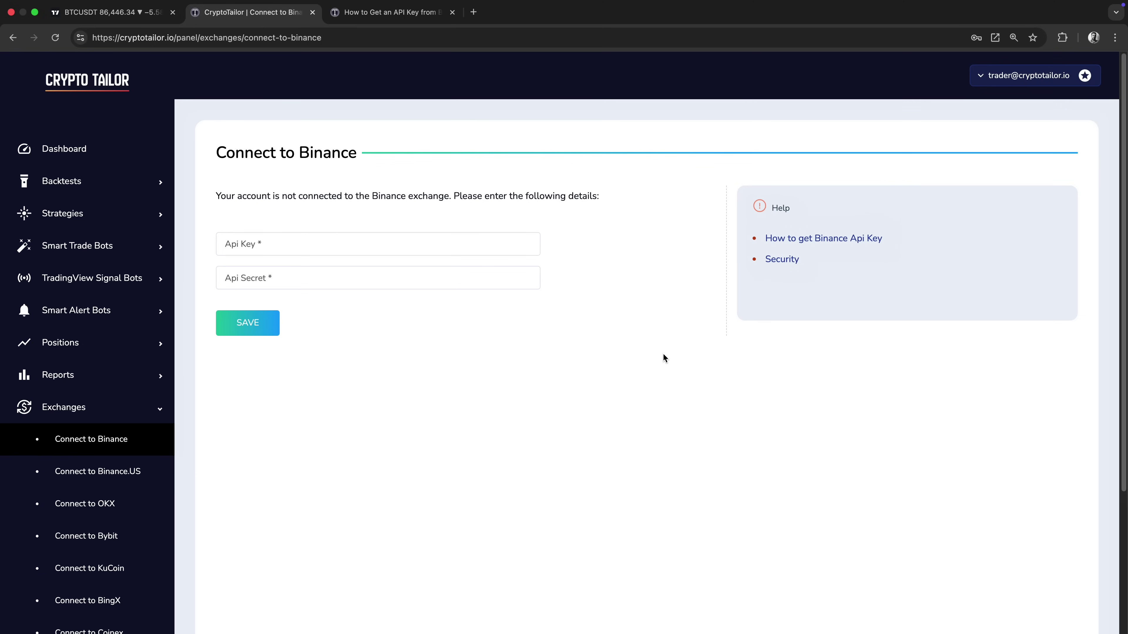
# - Collapse Exchanges, expand Support, and go back to the Dashboard
pyautogui.click(155, 406)
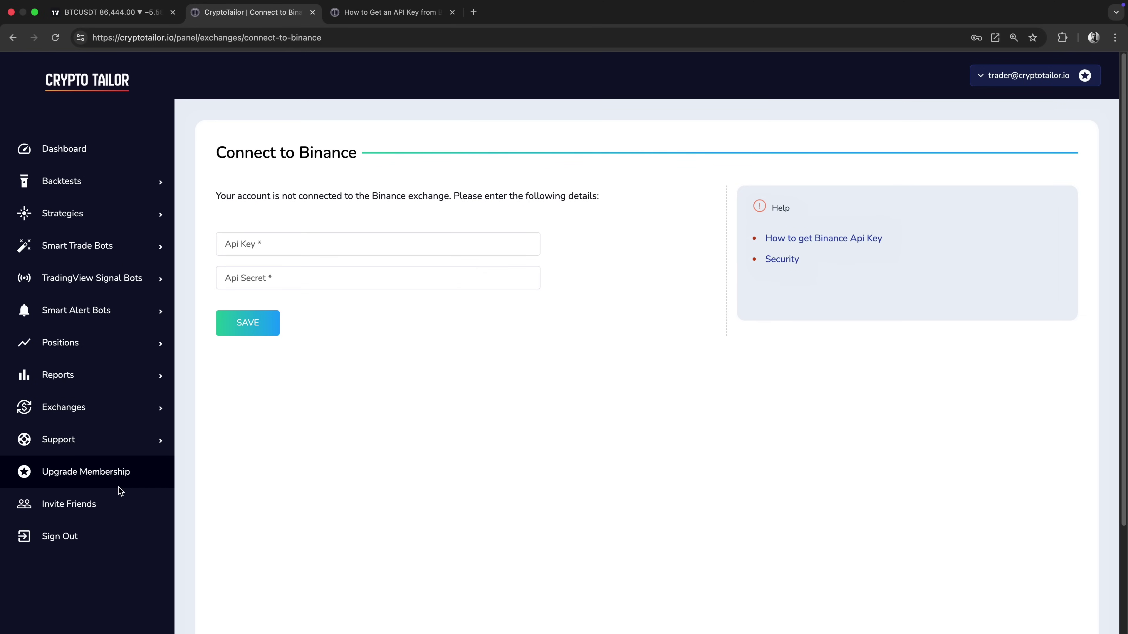
pyautogui.click(102, 451)
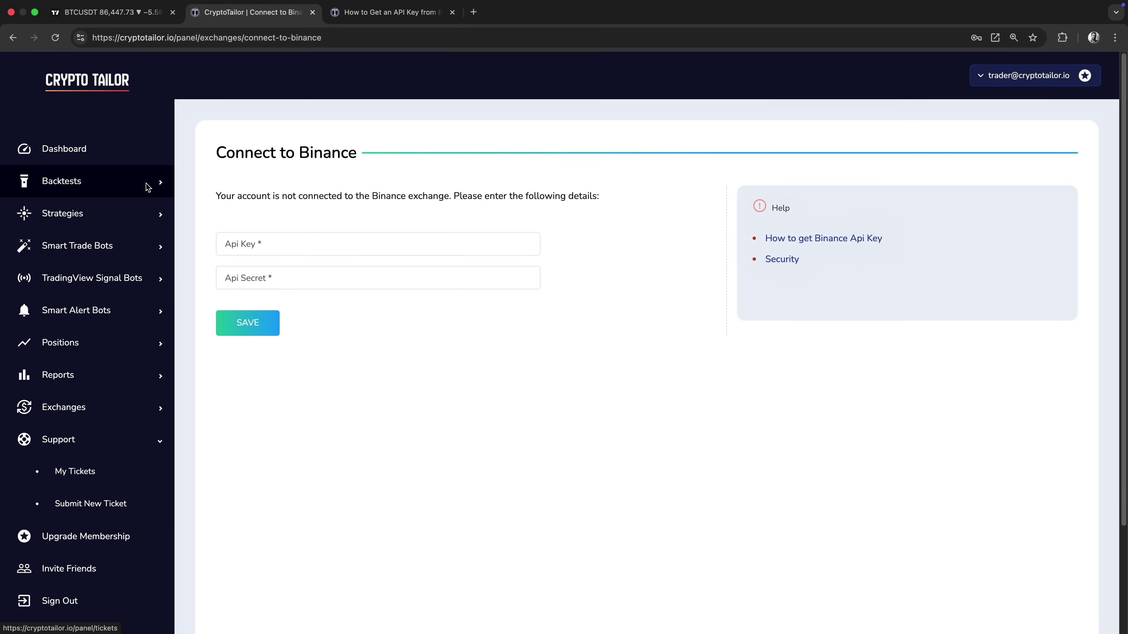
pyautogui.click(148, 159)
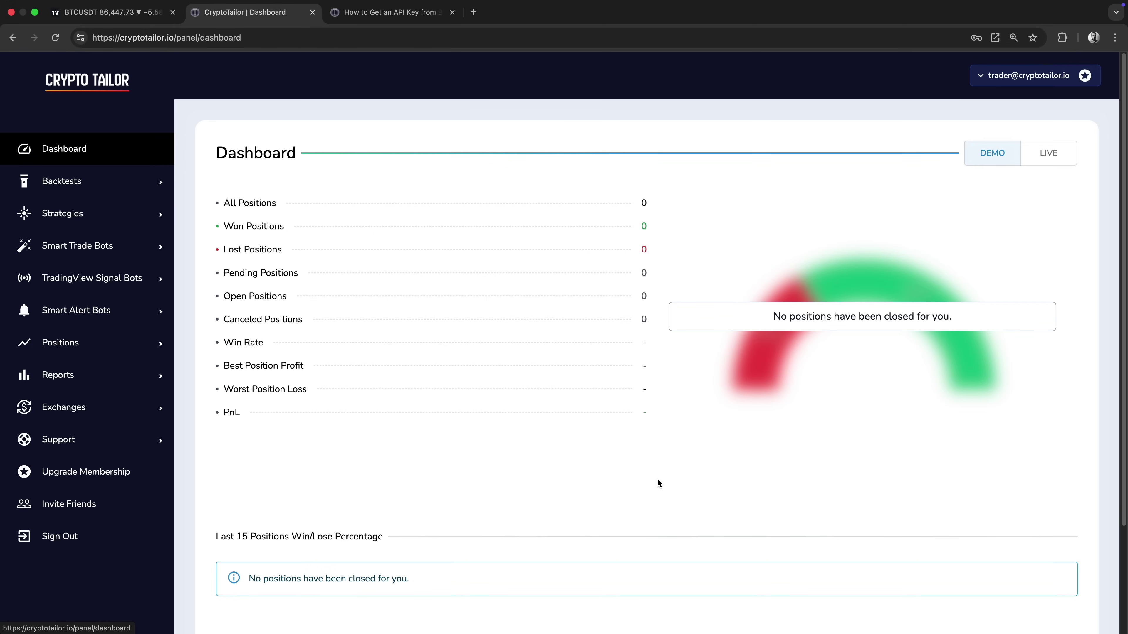